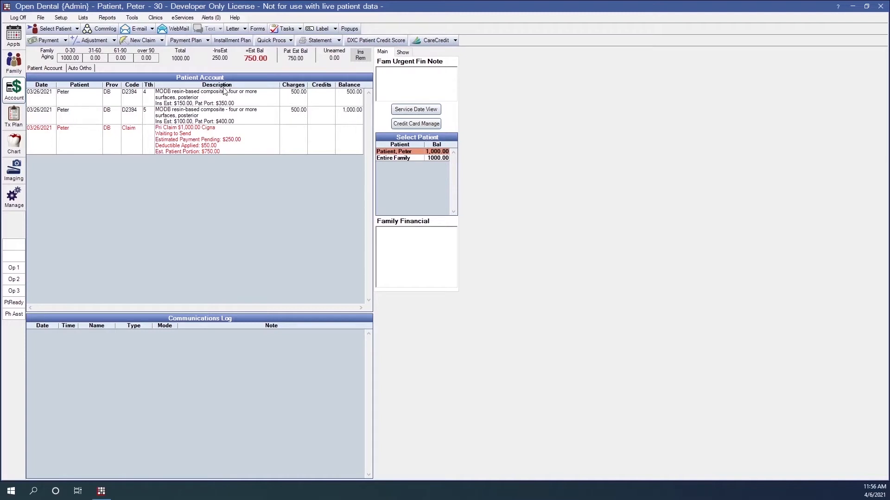
- Start a new patient payment plan for the open patient account
{"action": "left_click", "coordinate": [193, 43]}
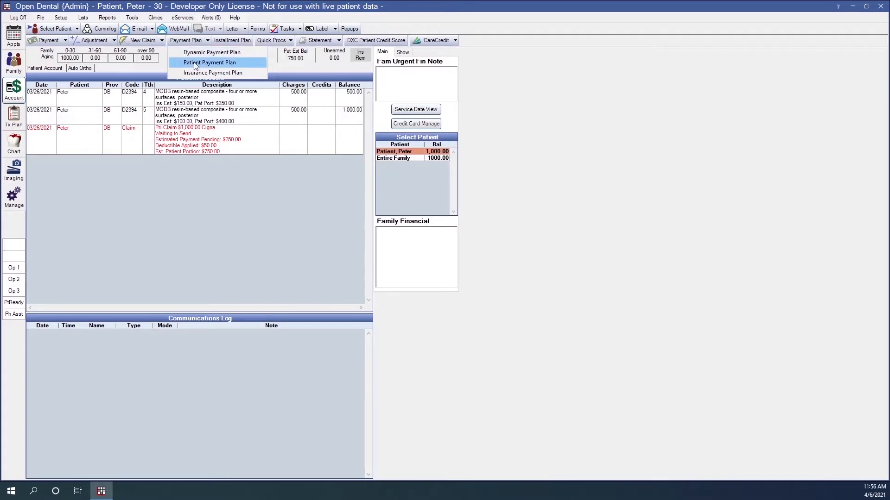
{"action": "left_click", "coordinate": [196, 63]}
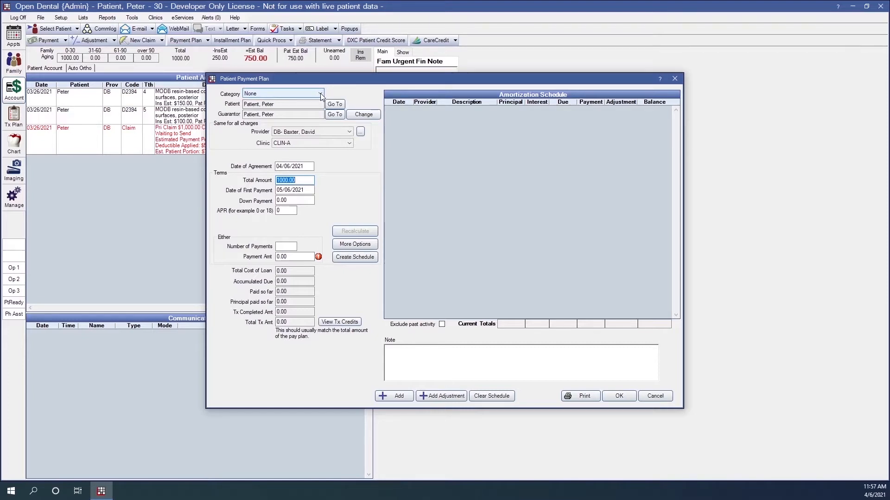
{"action": "left_click", "coordinate": [263, 95]}
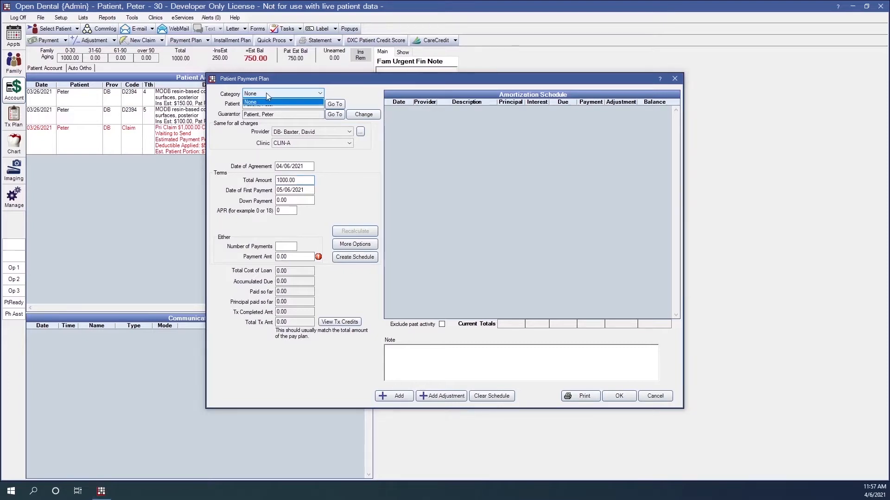
{"action": "left_click", "coordinate": [336, 94]}
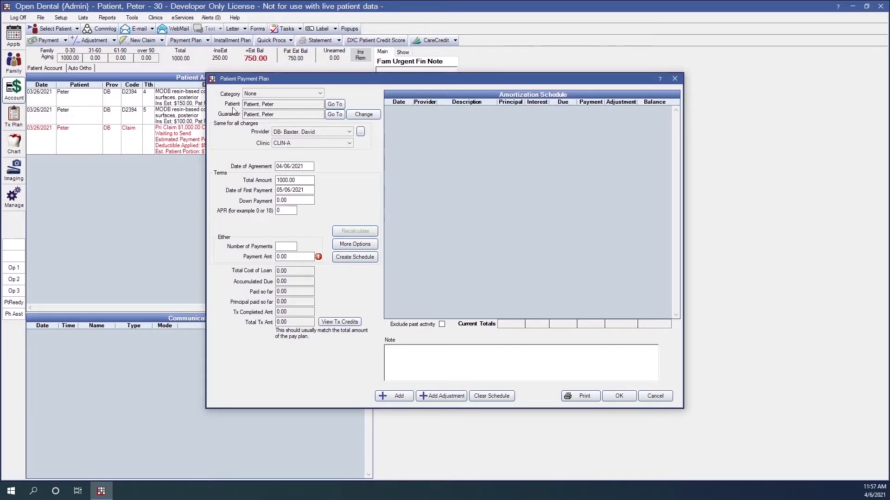
{"action": "left_click", "coordinate": [363, 115]}
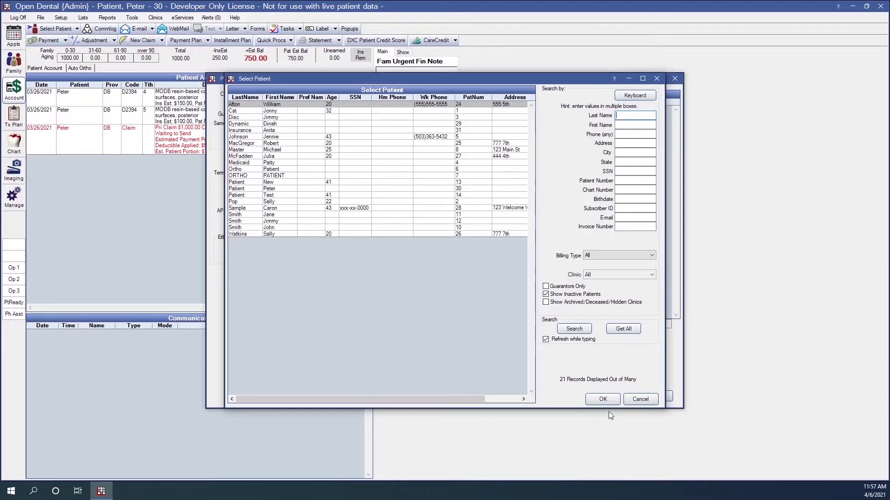
{"action": "left_click", "coordinate": [640, 400]}
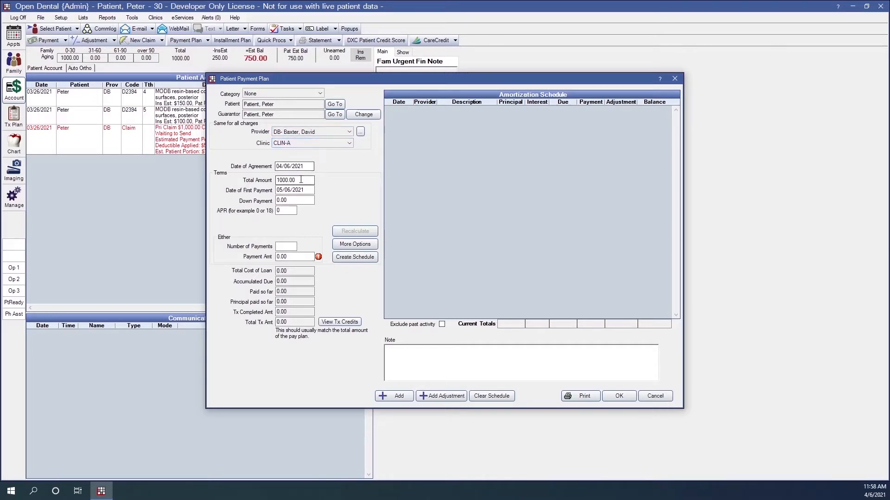
- Set the payment plan's total amount to 750.00
{"action": "left_click_drag", "start_coordinate": [306, 180], "coordinate": [277, 180]}
{"action": "type", "text": "7"}
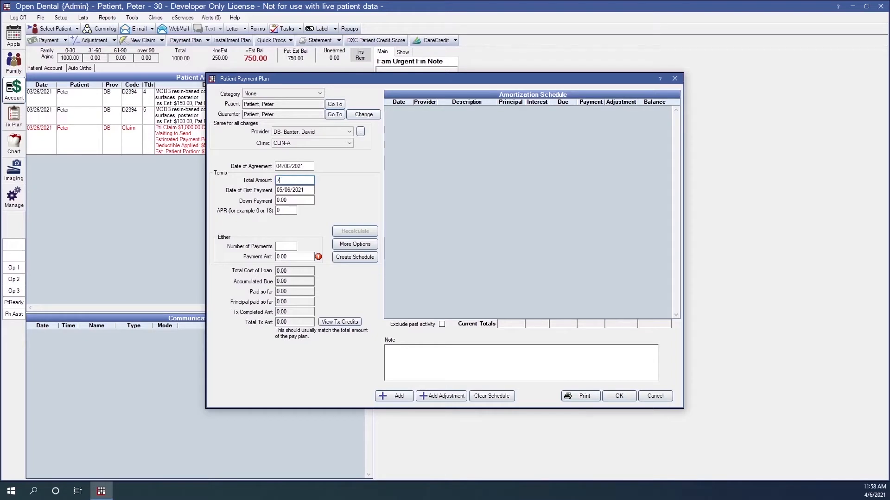
{"action": "type", "text": "50.00"}
{"action": "left_click_drag", "start_coordinate": [299, 181], "coordinate": [278, 184]}
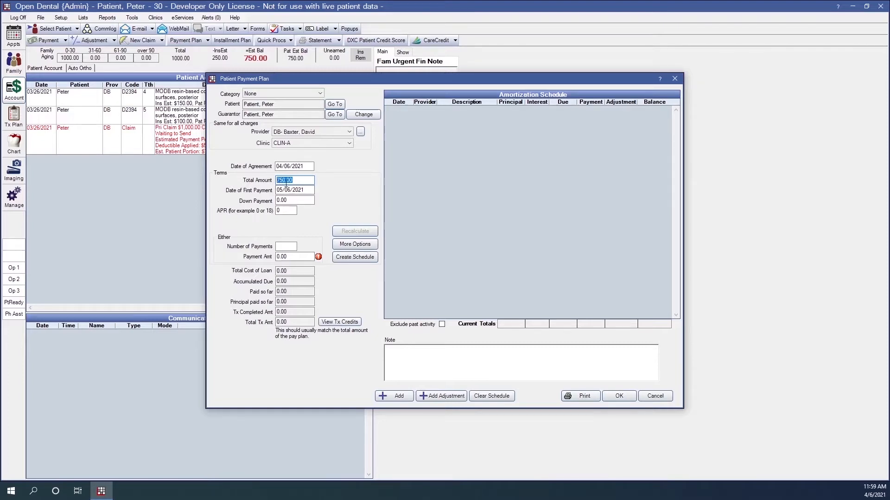
- Attach the two completed D2394 procedures to the plan as treatment credits for their remaining amounts and accept the credits
{"action": "left_click", "coordinate": [334, 323]}
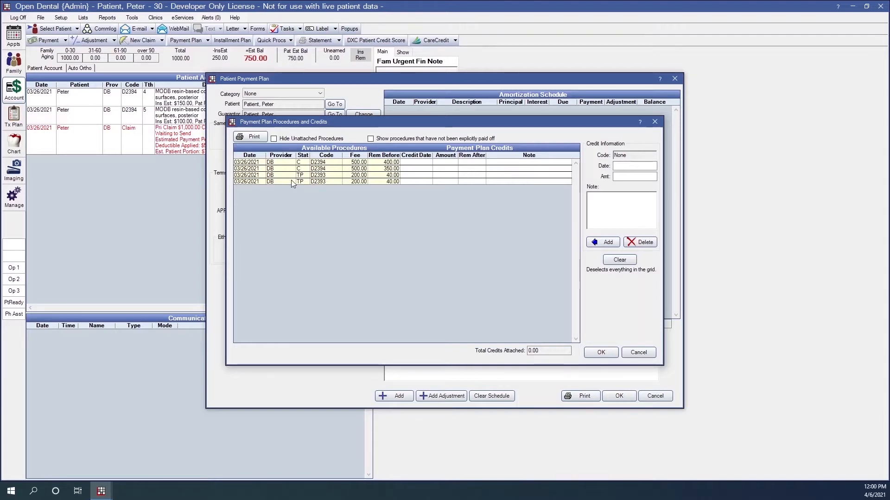
{"action": "left_click", "coordinate": [324, 163]}
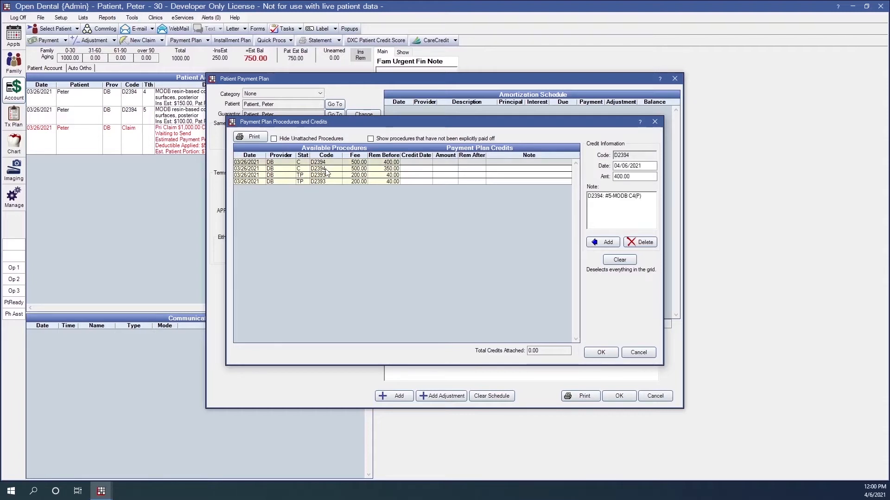
{"action": "left_click", "coordinate": [326, 169], "text": "ctrl"}
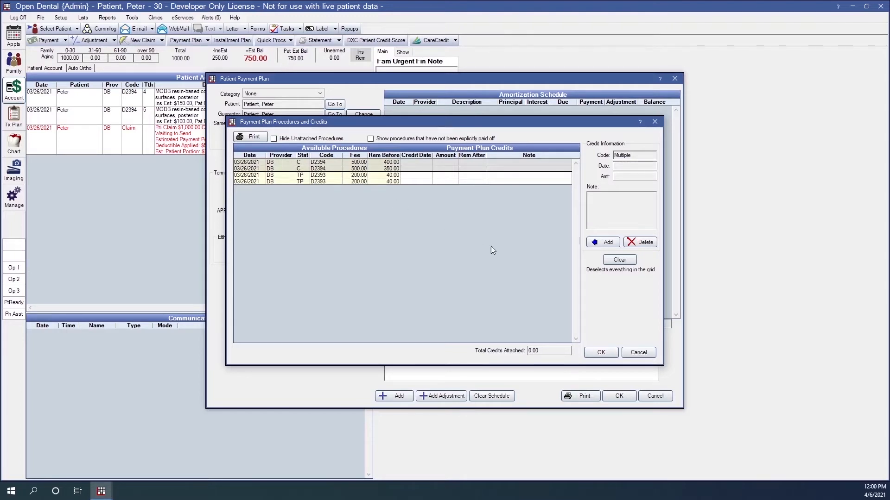
{"action": "left_click", "coordinate": [596, 246]}
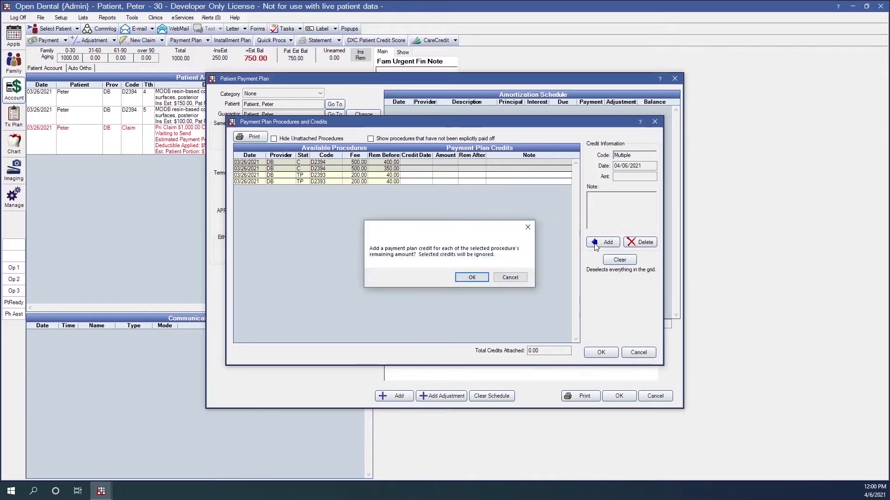
{"action": "left_click", "coordinate": [466, 277]}
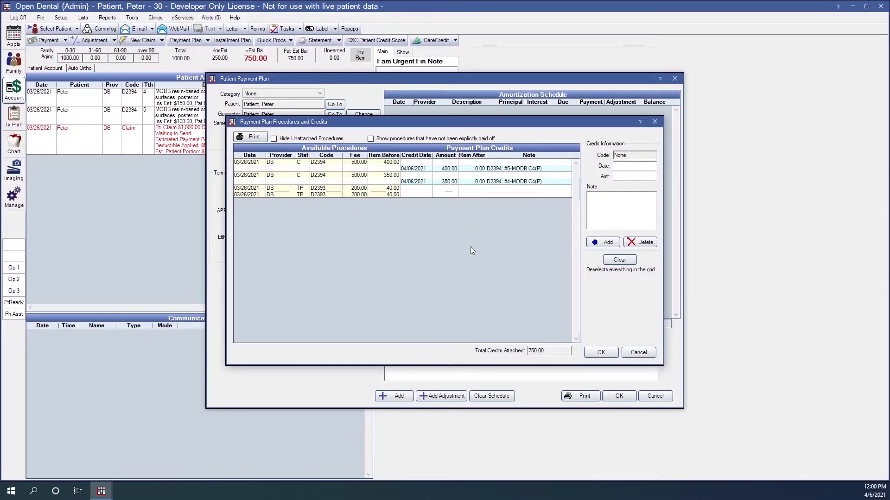
{"action": "left_click_drag", "start_coordinate": [545, 351], "coordinate": [527, 352]}
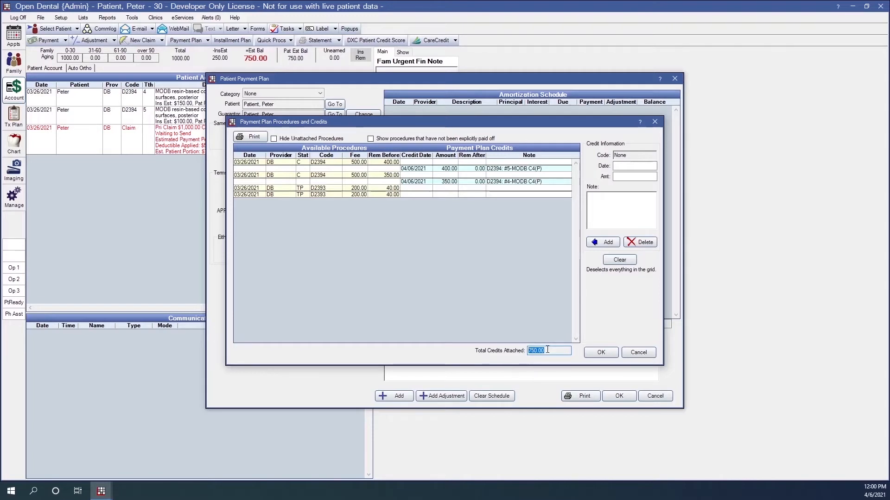
{"action": "left_click", "coordinate": [548, 352]}
{"action": "left_click", "coordinate": [608, 354]}
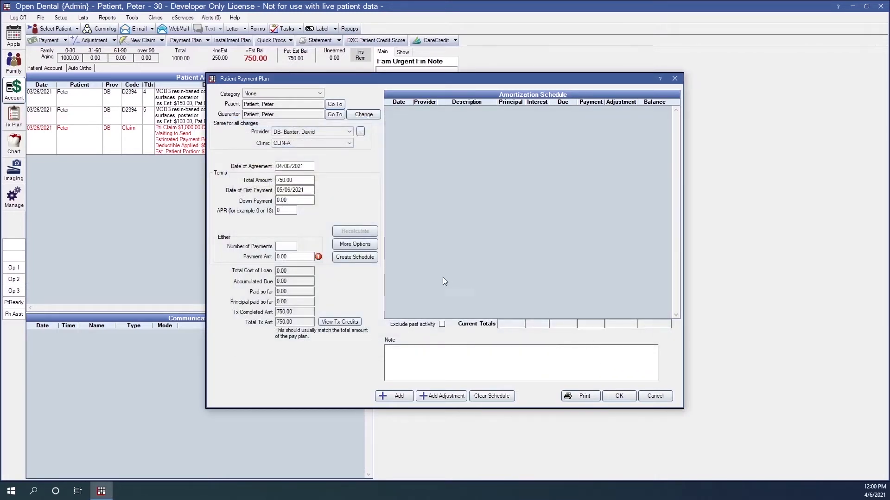
{"action": "left_click_drag", "start_coordinate": [296, 180], "coordinate": [267, 178]}
{"action": "left_click_drag", "start_coordinate": [299, 322], "coordinate": [273, 323]}
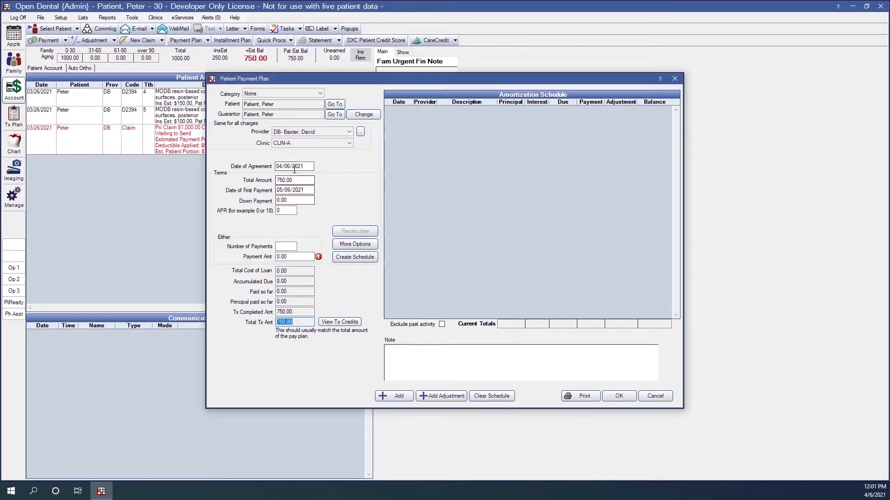
{"action": "left_click_drag", "start_coordinate": [309, 166], "coordinate": [275, 166]}
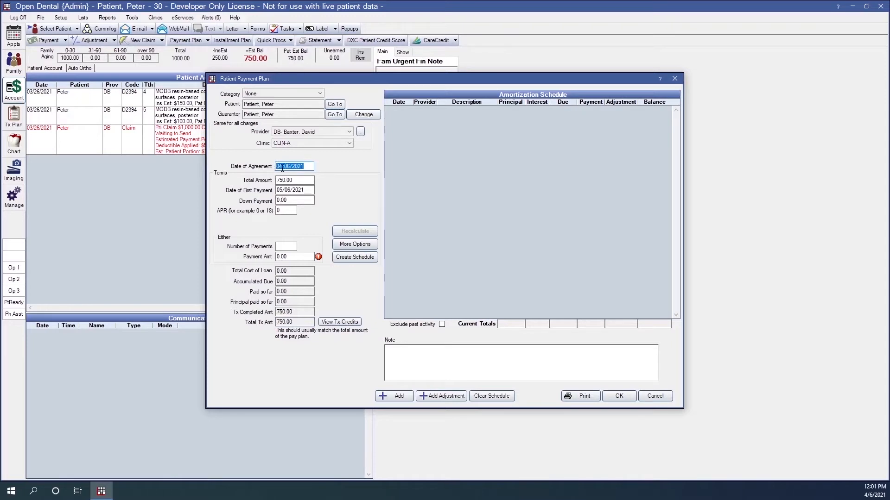
{"action": "left_click", "coordinate": [288, 166]}
{"action": "left_click_drag", "start_coordinate": [292, 166], "coordinate": [288, 166]}
- Set the plan's date of first payment to 05/01/2021 and the down payment to 150.00
{"action": "left_click", "coordinate": [308, 191]}
{"action": "left_click", "coordinate": [292, 190]}
{"action": "key", "text": "BackSpace"}
{"action": "type", "text": "1"}
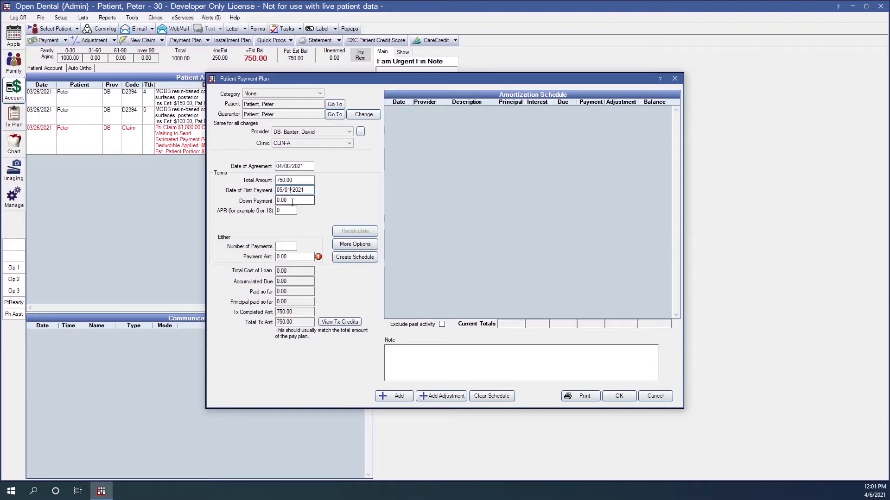
{"action": "left_click", "coordinate": [300, 200]}
{"action": "left_click_drag", "start_coordinate": [289, 200], "coordinate": [276, 200]}
{"action": "type", "text": "150"}
{"action": "left_click", "coordinate": [282, 214]}
- Set the payment amount to 100.00 and create the amortization schedule with the Monthly frequency option
{"action": "left_click", "coordinate": [282, 247]}
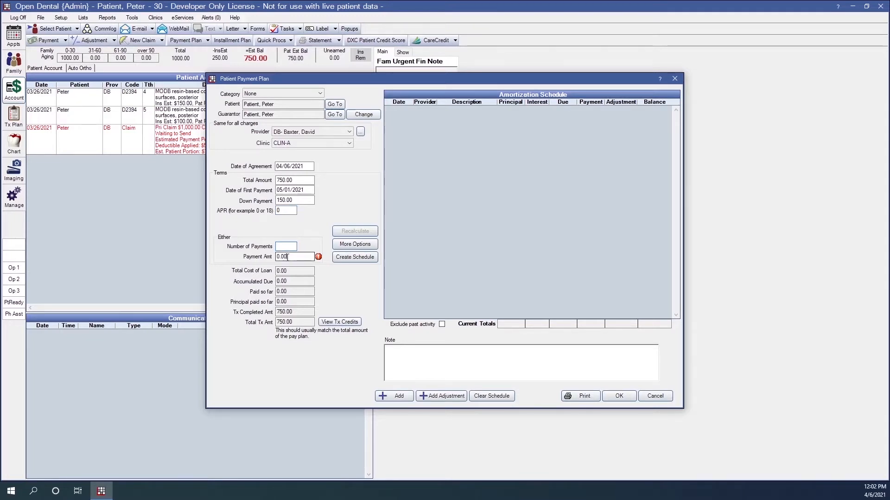
{"action": "left_click", "coordinate": [289, 256]}
{"action": "double_click", "coordinate": [290, 256]}
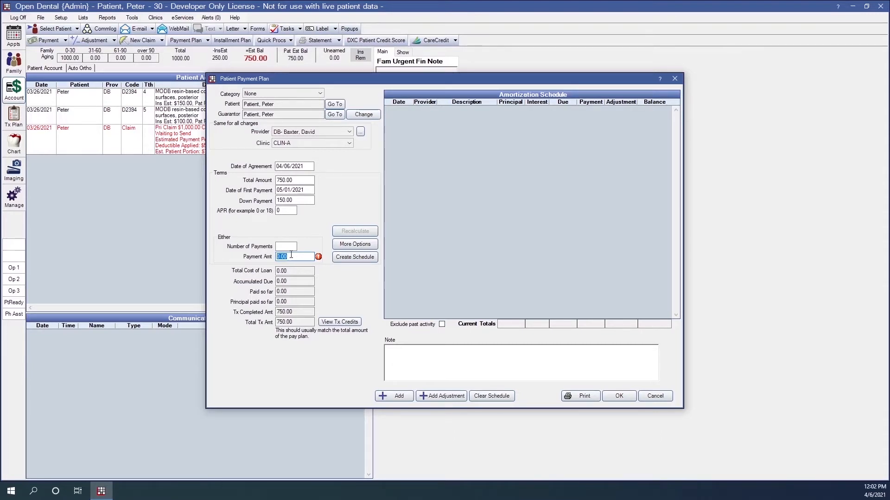
{"action": "type", "text": "100.0"}
{"action": "left_click", "coordinate": [353, 246]}
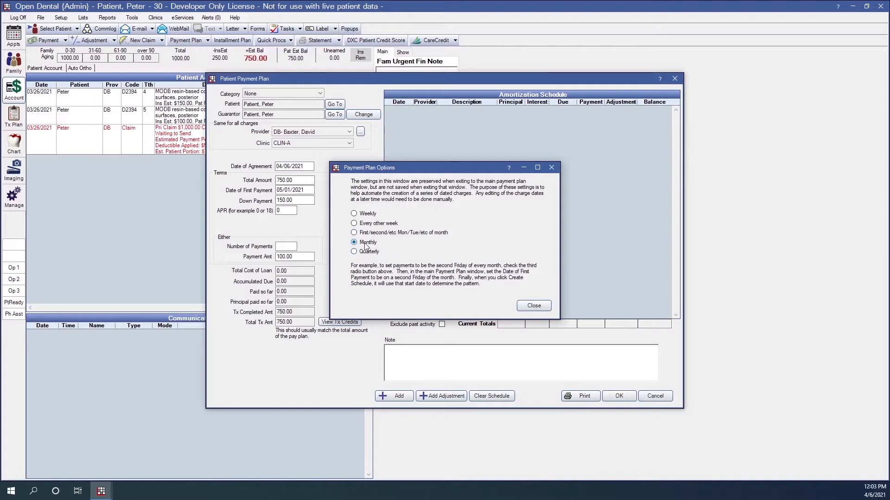
{"action": "left_click", "coordinate": [526, 310]}
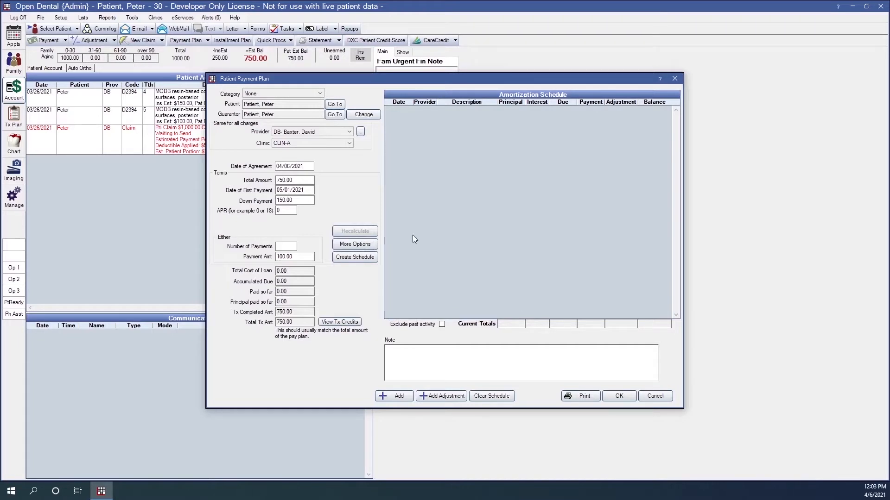
{"action": "left_click", "coordinate": [356, 258]}
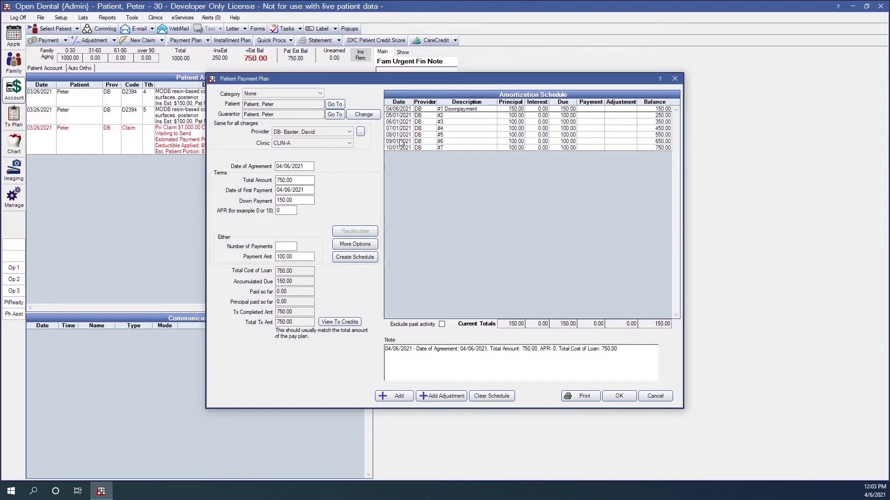
- Review the down payment, the scheduled monthly charges and the plan note, and save the payment plan
{"action": "left_click", "coordinate": [395, 110]}
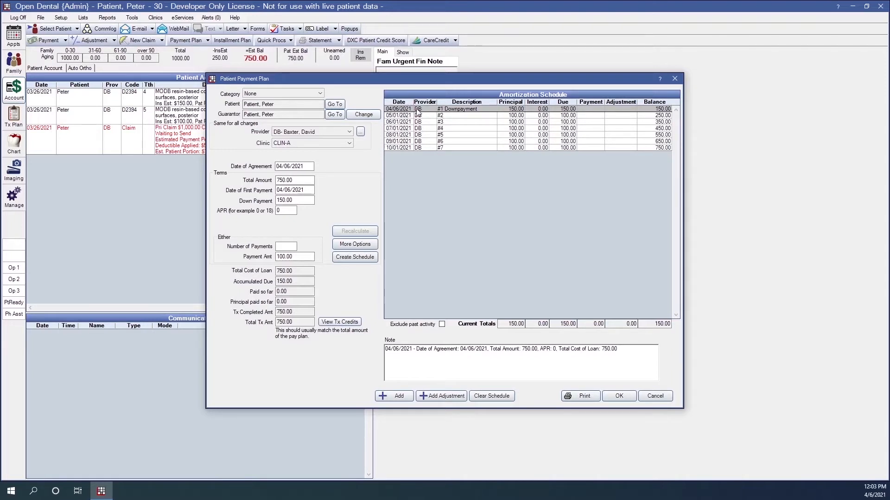
{"action": "left_click", "coordinate": [572, 117]}
{"action": "left_click", "coordinate": [572, 122]}
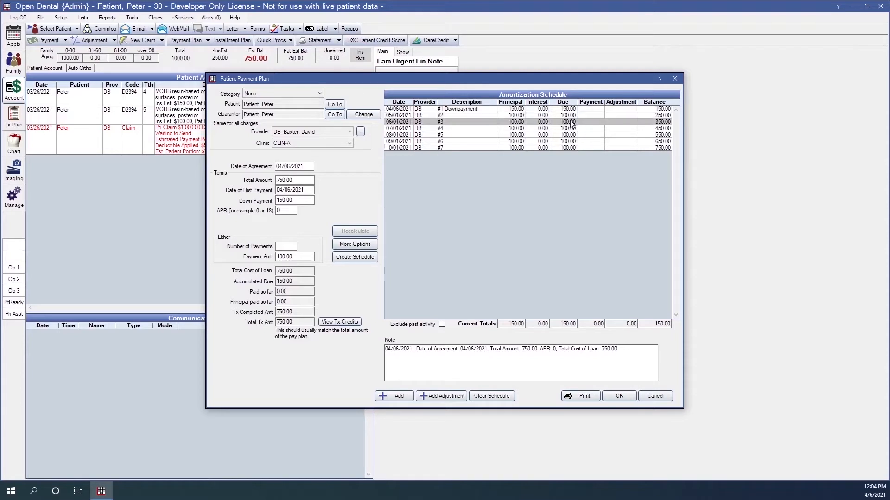
{"action": "left_click", "coordinate": [570, 129]}
{"action": "left_click", "coordinate": [570, 135]}
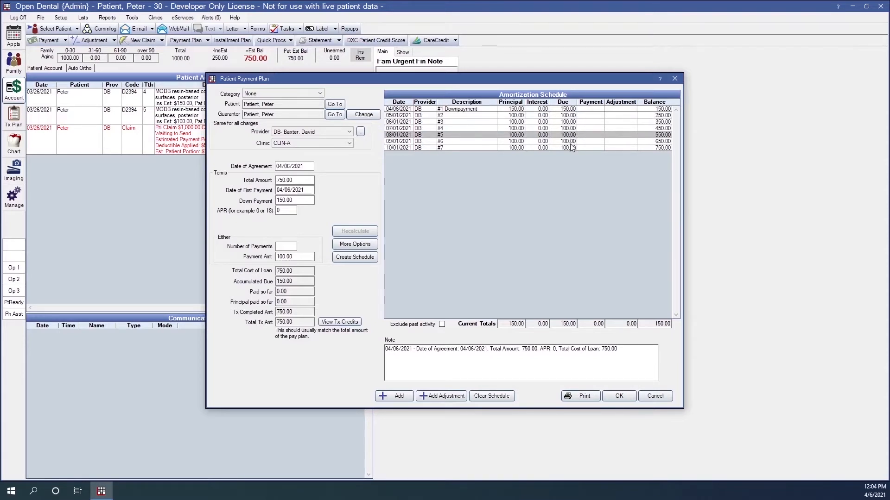
{"action": "left_click", "coordinate": [571, 141]}
{"action": "left_click", "coordinate": [570, 147]}
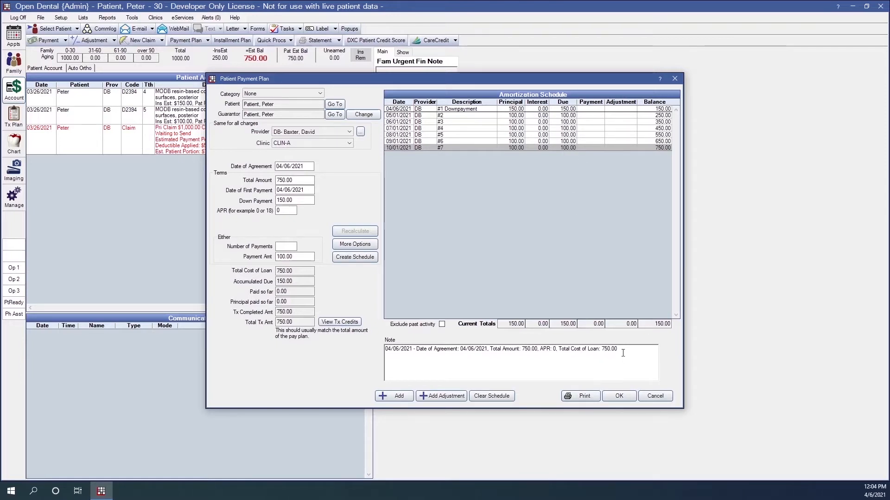
{"action": "left_click_drag", "start_coordinate": [618, 350], "coordinate": [392, 357]}
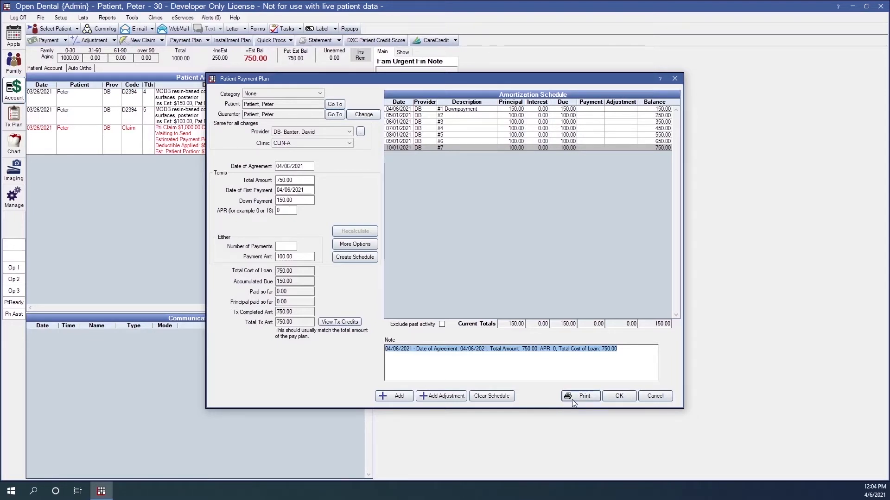
{"action": "left_click", "coordinate": [619, 397]}
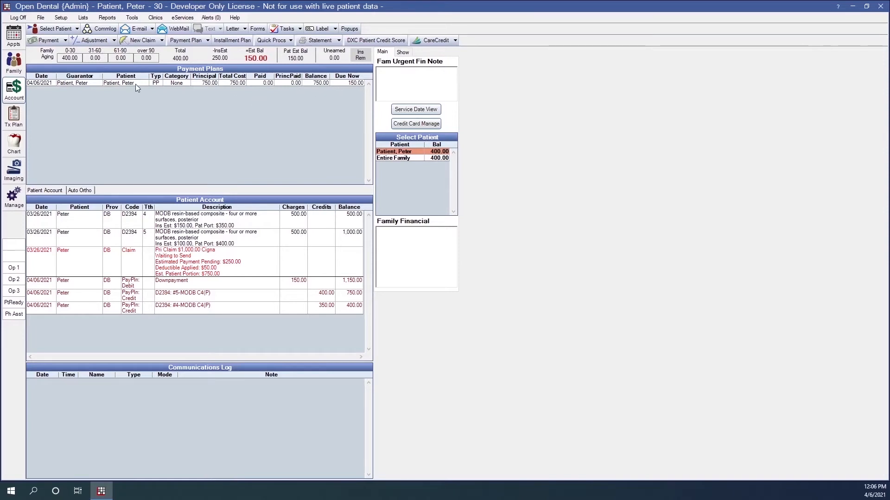
- Record a 150.00 Credit Card payment allocated to the payment plan's down payment charge
{"action": "left_click", "coordinate": [52, 42]}
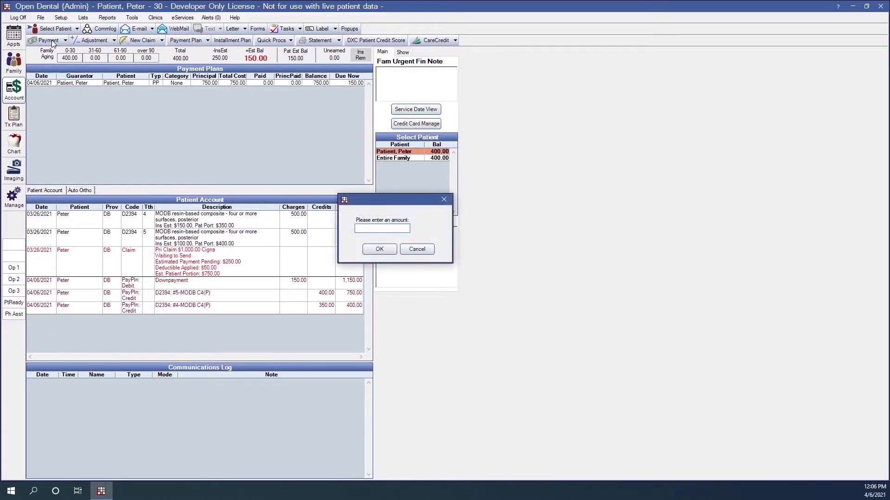
{"action": "type", "text": "150.00"}
{"action": "left_click", "coordinate": [379, 248]}
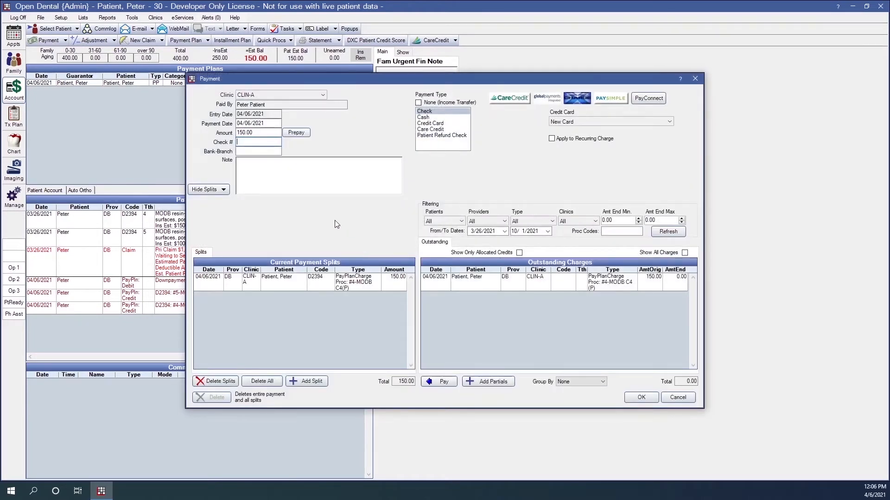
{"action": "left_click", "coordinate": [311, 290]}
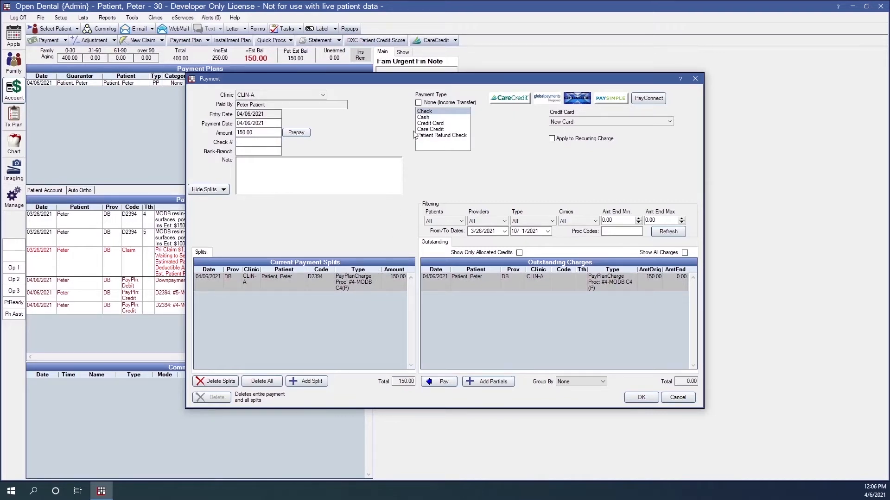
{"action": "left_click", "coordinate": [426, 124]}
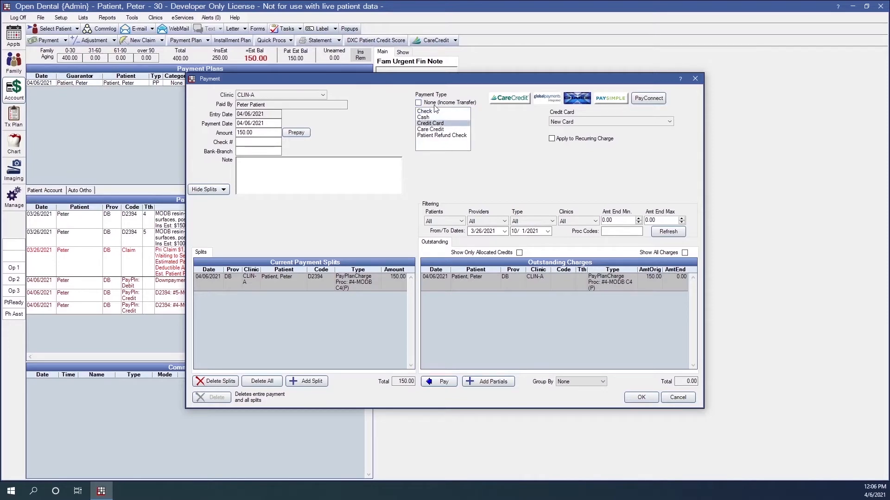
{"action": "left_click", "coordinate": [630, 399]}
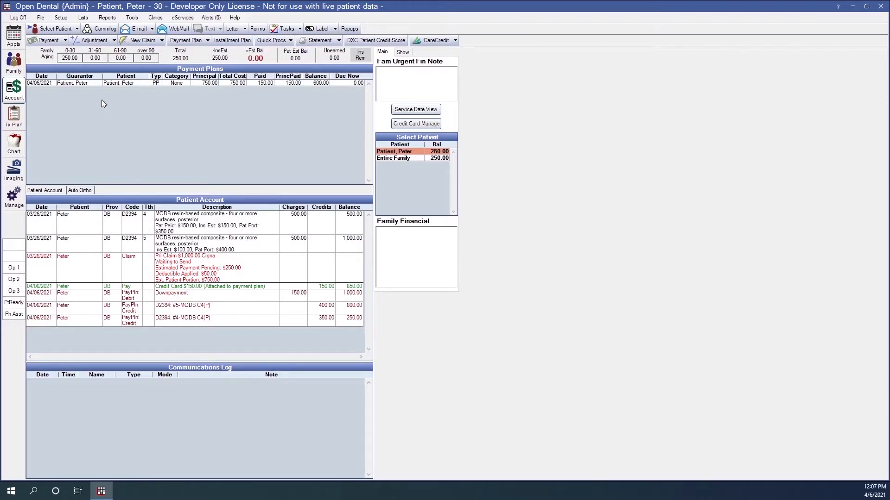
- Switch to the recently viewed patient account that has the Delta Dental orthodontic claim
{"action": "left_click", "coordinate": [77, 29]}
{"action": "left_click", "coordinate": [69, 62]}
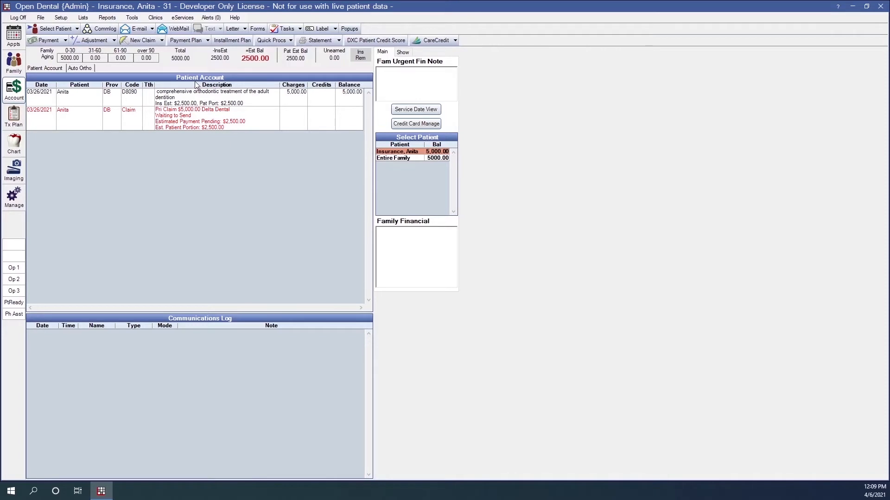
- Start an insurance payment plan for the patient and assign the Delta Dental insurance plan to it
{"action": "left_click", "coordinate": [186, 42]}
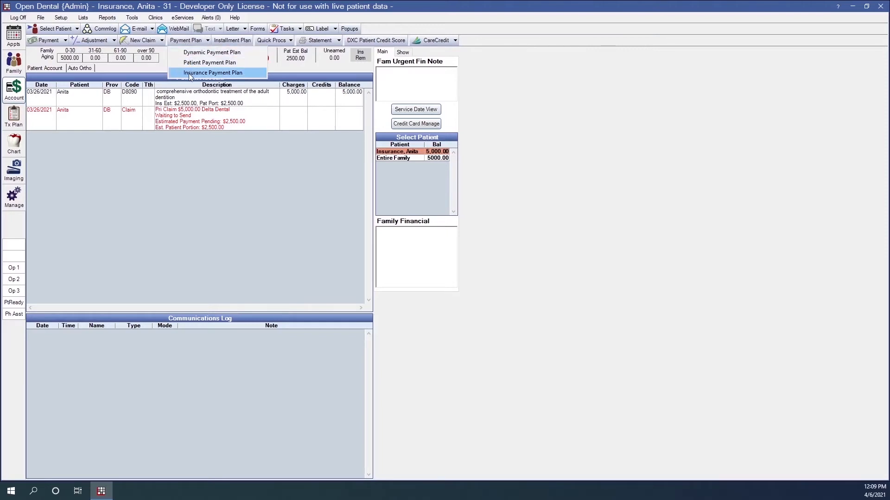
{"action": "left_click", "coordinate": [189, 73]}
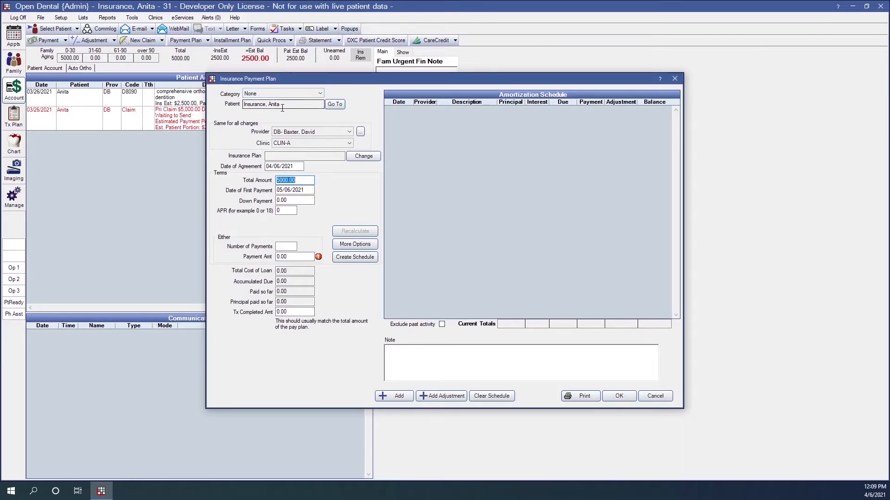
{"action": "left_click_drag", "start_coordinate": [283, 106], "coordinate": [244, 104]}
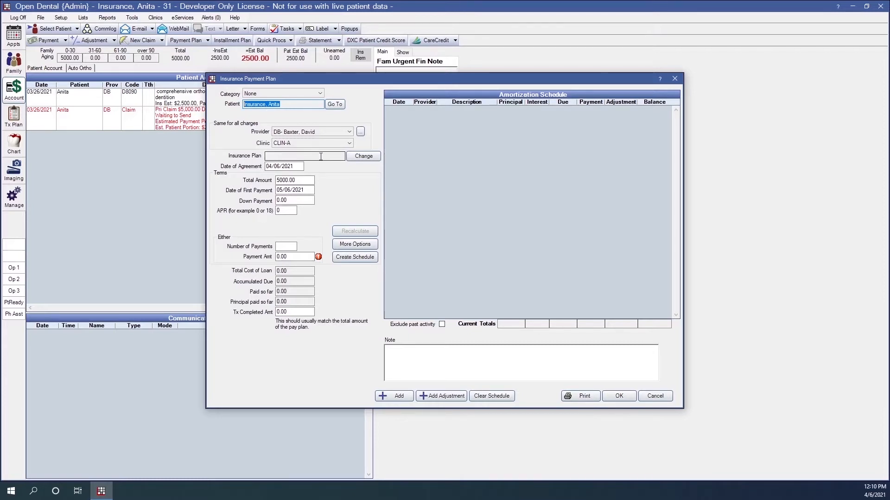
{"action": "left_click", "coordinate": [357, 158]}
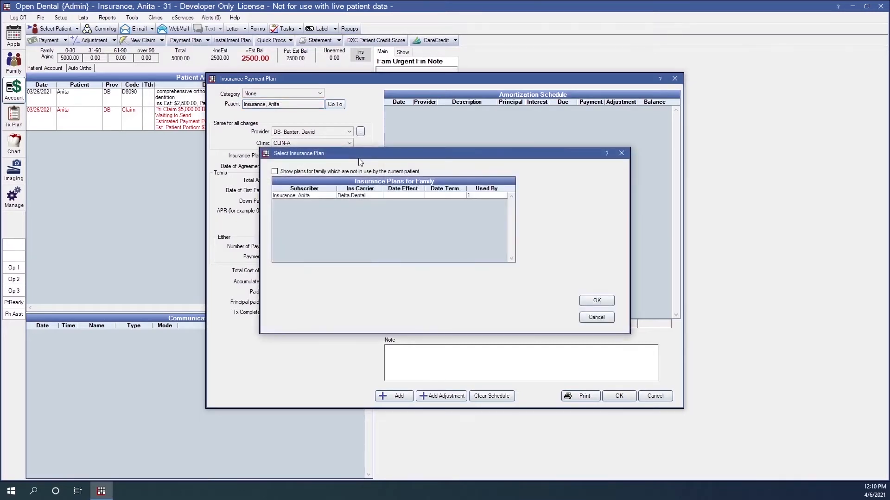
{"action": "left_click", "coordinate": [321, 196]}
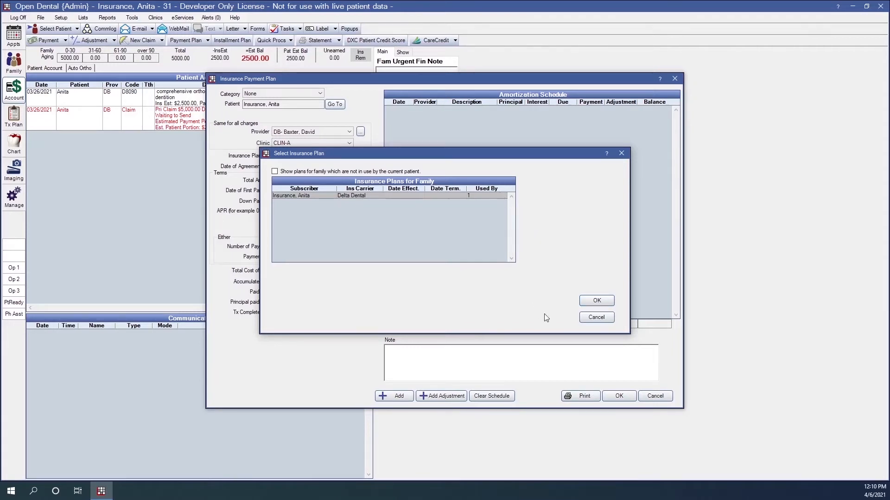
{"action": "left_click", "coordinate": [588, 302]}
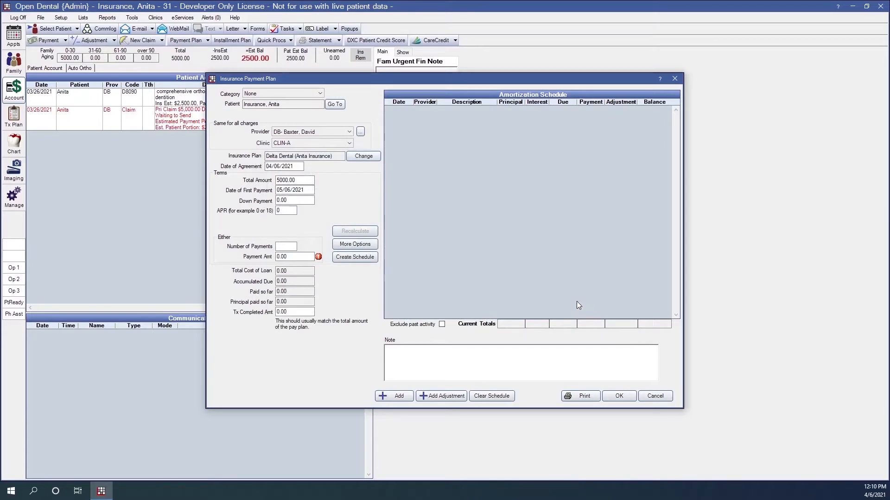
- Set the plan's total amount to 2500.00, the date of first payment to 04/06/2021 and the date of agreement to 04/01/2021
{"action": "left_click", "coordinate": [298, 180]}
{"action": "left_click_drag", "start_coordinate": [298, 180], "coordinate": [276, 180]}
{"action": "type", "text": "2"}
{"action": "type", "text": "0"}
{"action": "left_click", "coordinate": [308, 192]}
{"action": "left_click_drag", "start_coordinate": [292, 190], "coordinate": [272, 190]}
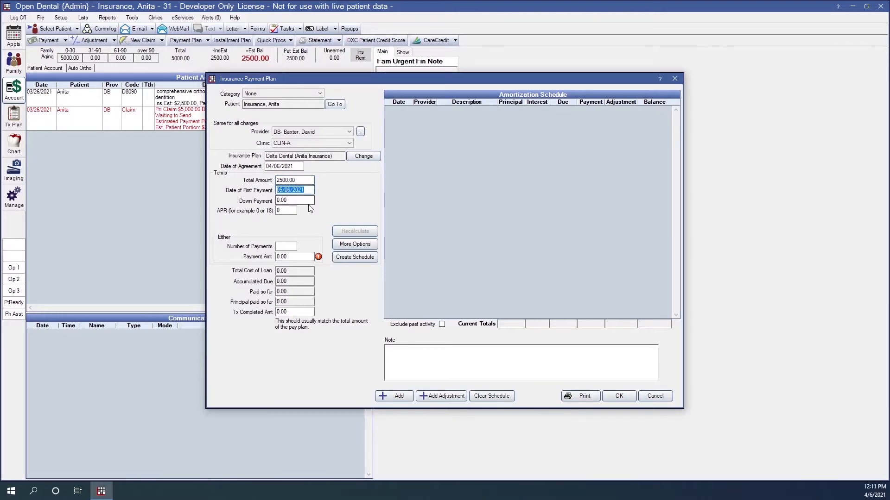
{"action": "type", "text": "0"}
{"action": "left_click_drag", "start_coordinate": [295, 166], "coordinate": [265, 166]}
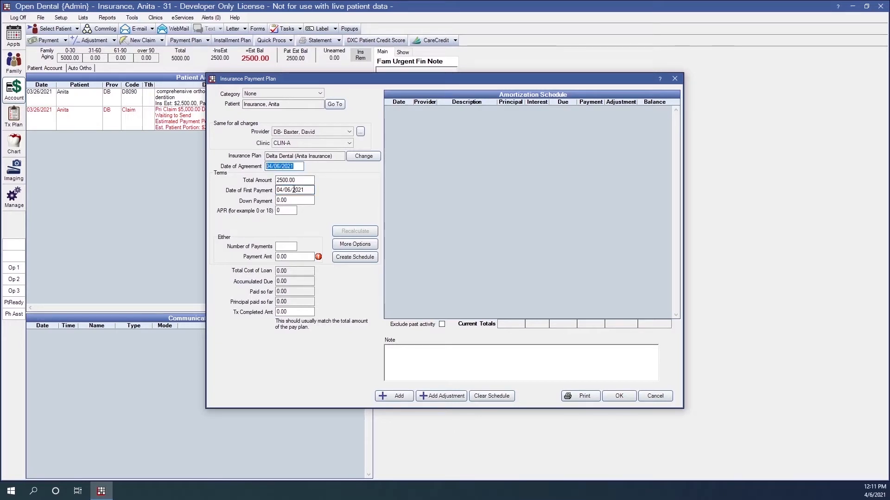
{"action": "type", "text": "04/01/2021"}
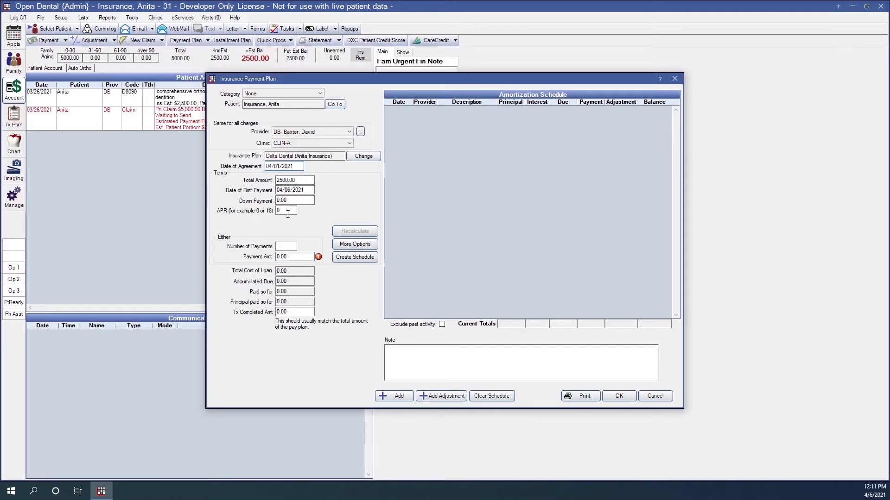
- Set the insurance plan's payment amount to 250.00 and its charge frequency to Quarterly
{"action": "left_click", "coordinate": [287, 212]}
{"action": "key", "text": "shift+Tab"}
{"action": "key", "text": "Tab"}
{"action": "left_click", "coordinate": [292, 312]}
{"action": "left_click", "coordinate": [286, 246]}
{"action": "key", "text": "Tab"}
{"action": "type", "text": "250.00"}
{"action": "left_click", "coordinate": [360, 245]}
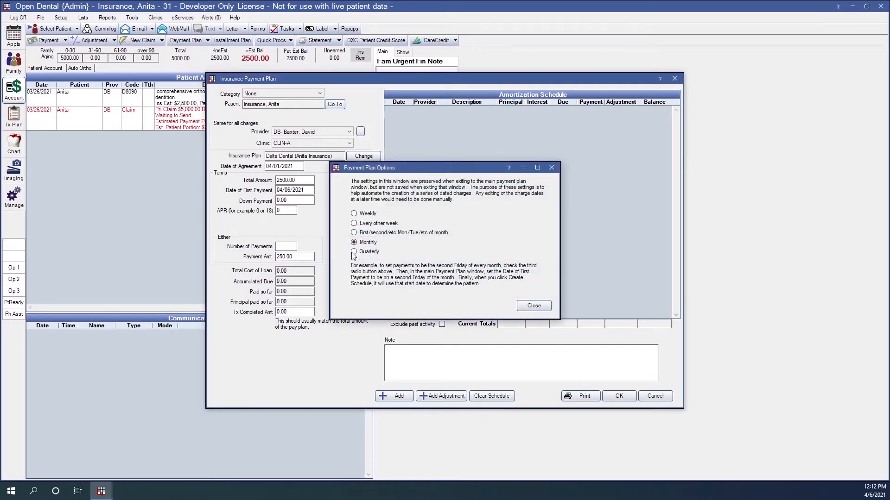
{"action": "left_click", "coordinate": [354, 253]}
{"action": "left_click", "coordinate": [522, 308]}
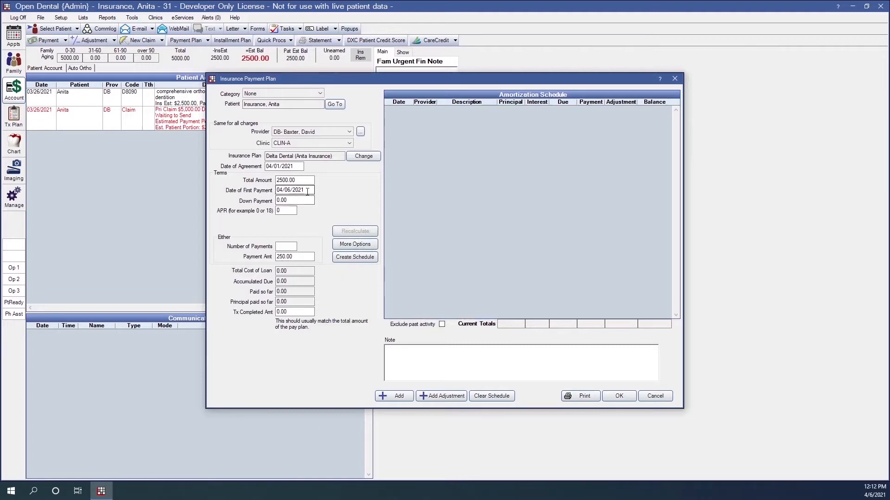
- Create the amortization schedule, copy the 2500.00 total amount into the treatment completed amount, and save the insurance payment plan
{"action": "left_click_drag", "start_coordinate": [309, 181], "coordinate": [275, 181]}
{"action": "key", "text": "ctrl+c"}
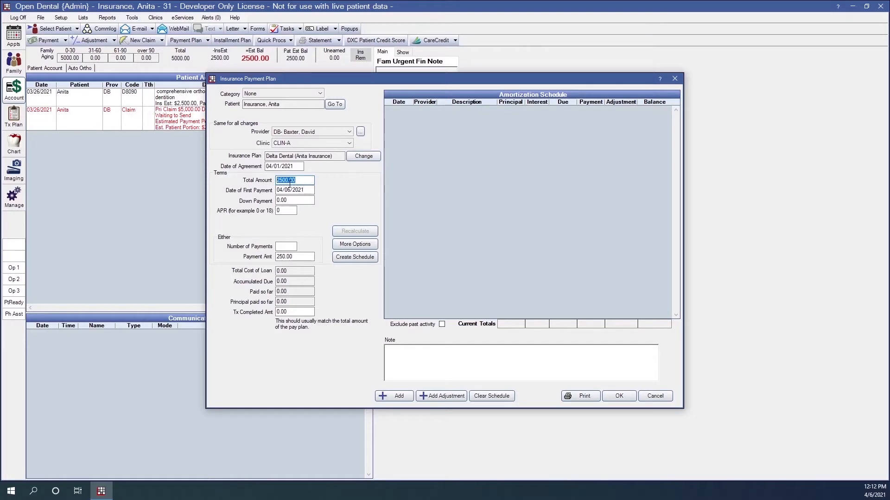
{"action": "left_click_drag", "start_coordinate": [299, 257], "coordinate": [278, 258]}
{"action": "left_click", "coordinate": [355, 257]}
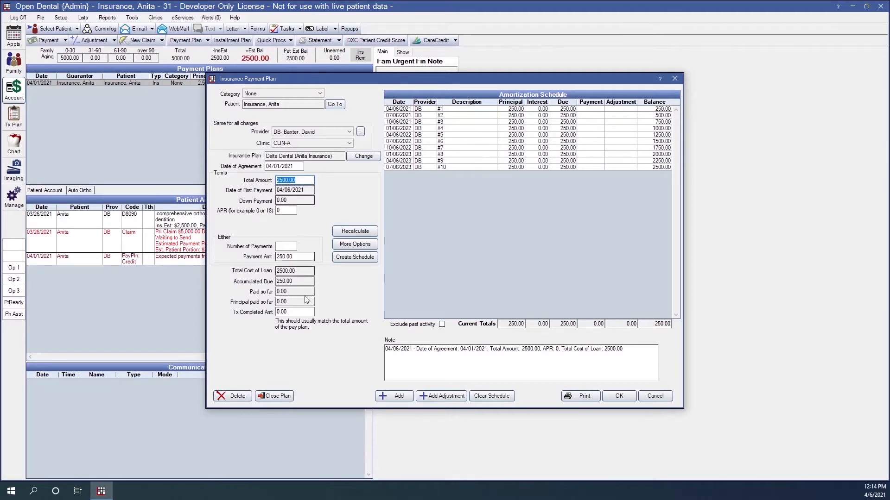
{"action": "left_click_drag", "start_coordinate": [296, 313], "coordinate": [277, 311]}
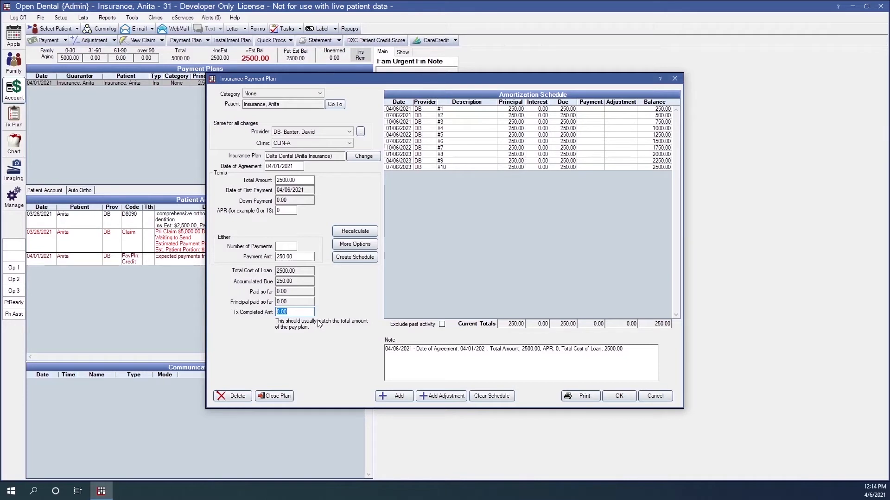
{"action": "key", "text": "ctrl+v"}
{"action": "left_click", "coordinate": [612, 400]}
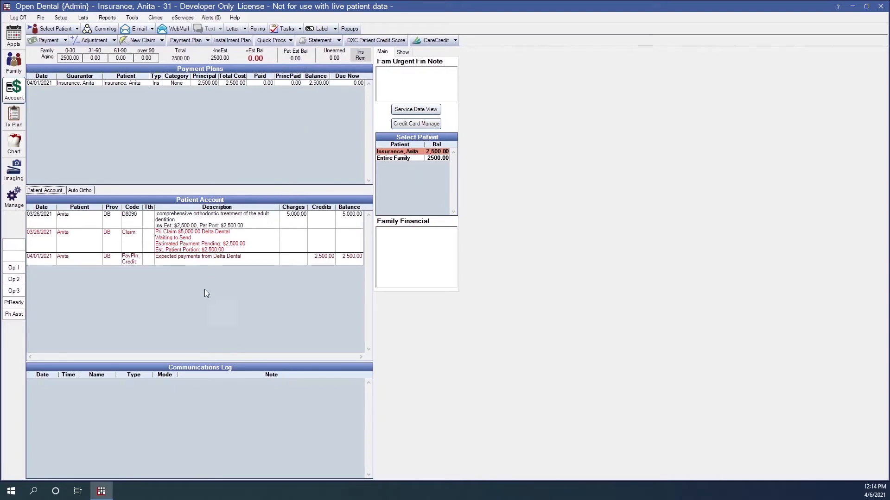
- Open the Delta Dental claim and enter a by-procedure insurance payment of 250.00 for the D8090 procedure
{"action": "left_click", "coordinate": [183, 245]}
{"action": "double_click", "coordinate": [183, 245]}
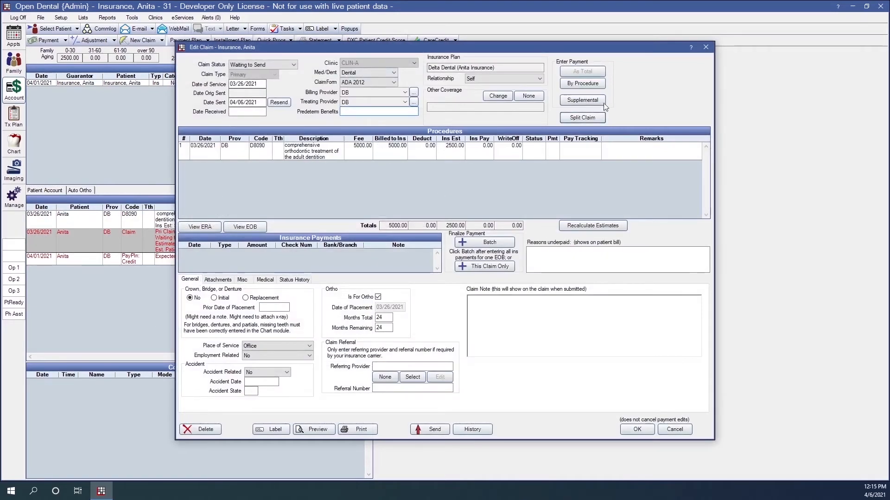
{"action": "left_click", "coordinate": [578, 85]}
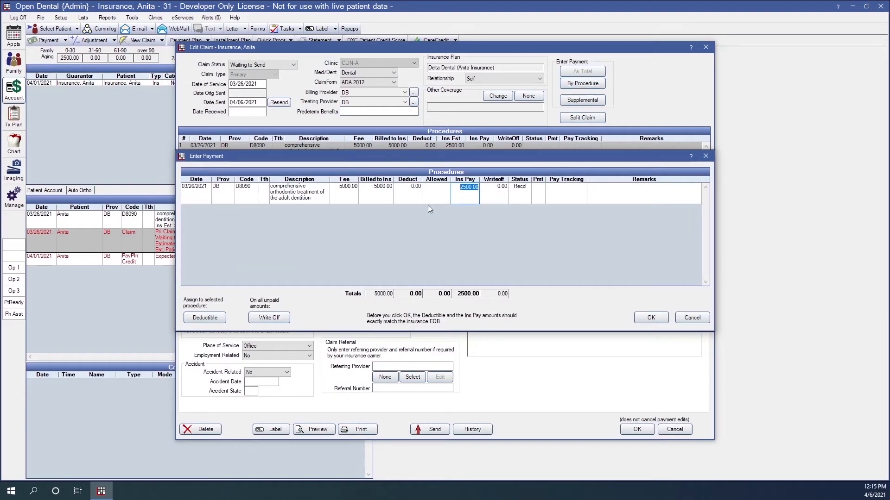
{"action": "type", "text": "250.00"}
{"action": "left_click", "coordinate": [651, 320]}
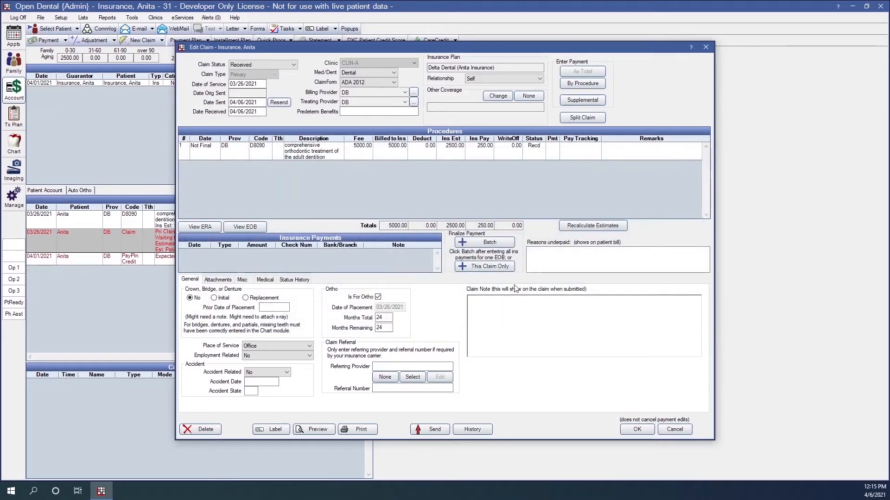
- Finalize the insurance payment for this claim only, as a Check from Delta Dental for 250.00
{"action": "left_click", "coordinate": [490, 270]}
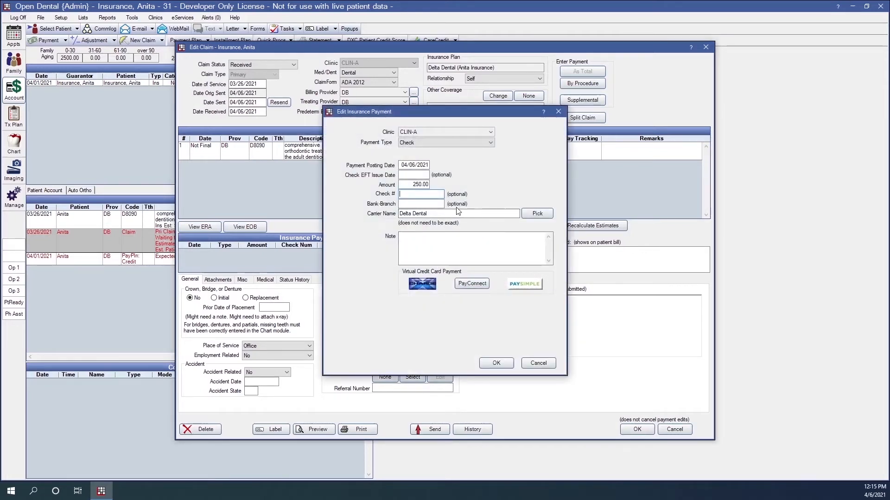
{"action": "left_click", "coordinate": [494, 365]}
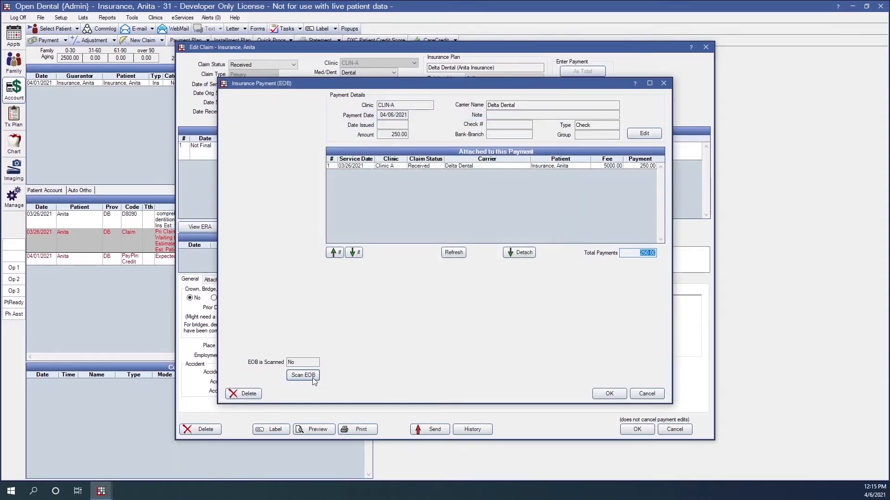
{"action": "left_click", "coordinate": [610, 393]}
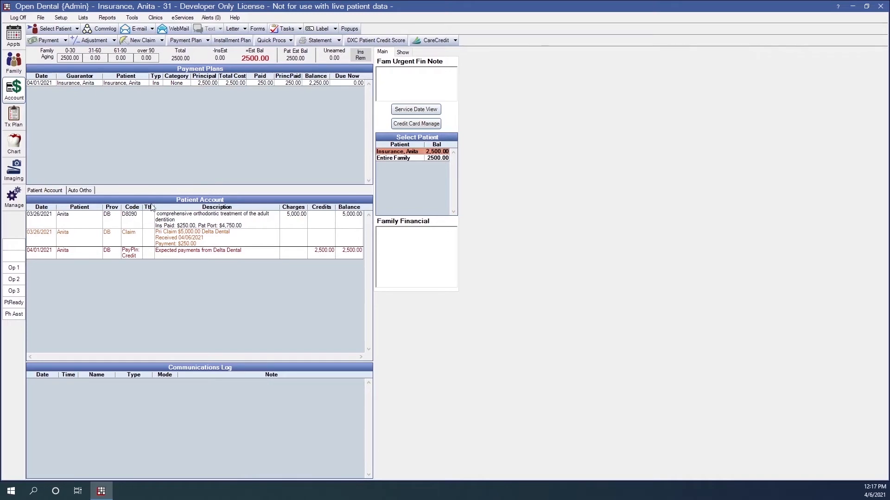
{"action": "left_click", "coordinate": [201, 40]}
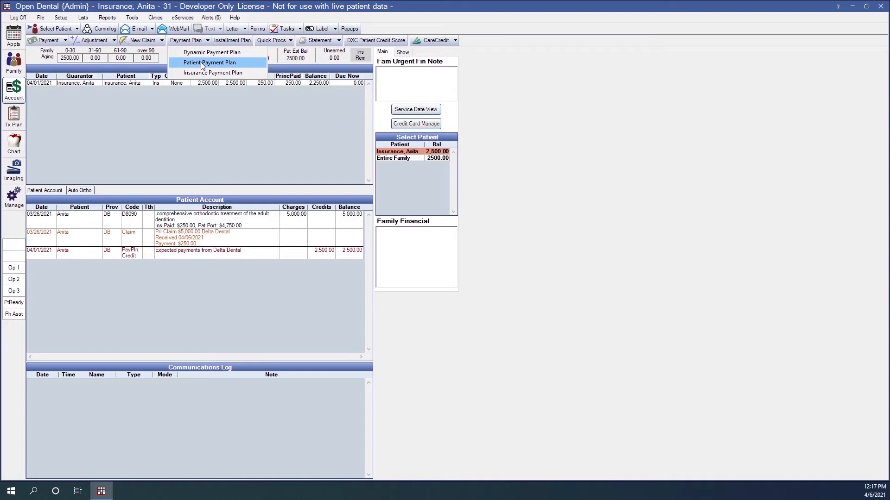
{"action": "left_click", "coordinate": [221, 113]}
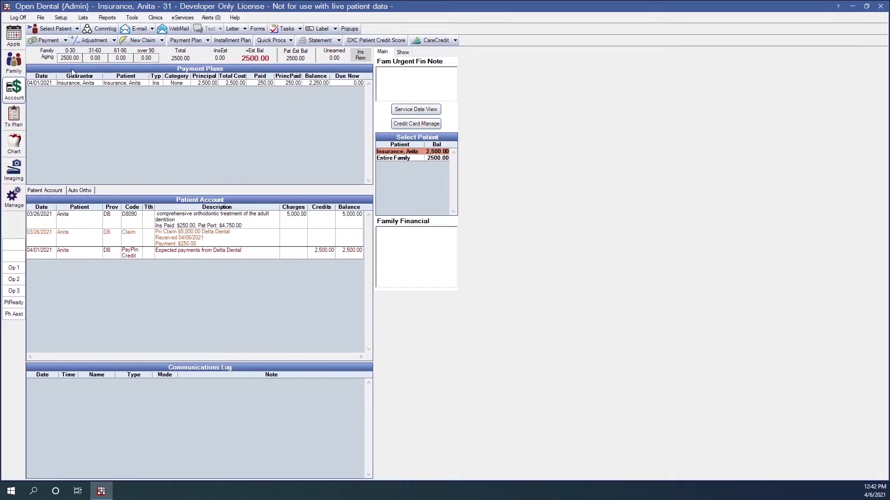
- Switch to the recently viewed patient with the D7210 extraction and two D2394 composites, and start a dynamic payment plan
{"action": "left_click", "coordinate": [76, 29]}
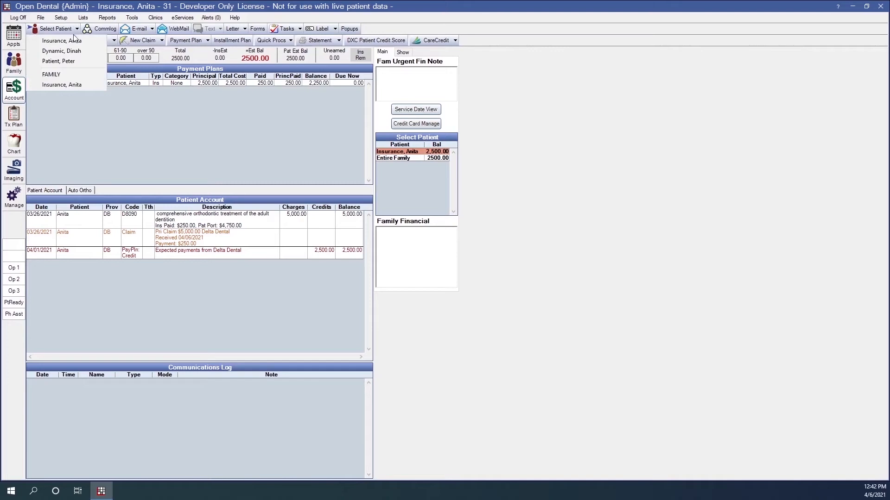
{"action": "left_click", "coordinate": [74, 54]}
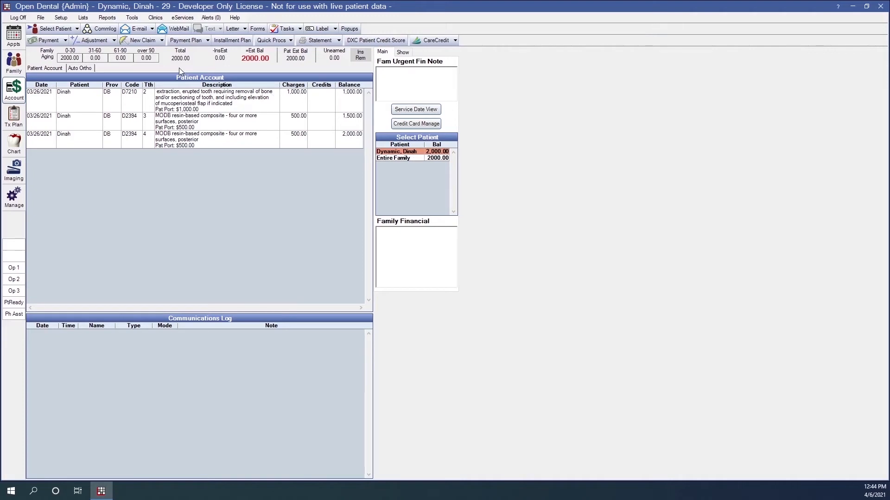
{"action": "left_click", "coordinate": [184, 42]}
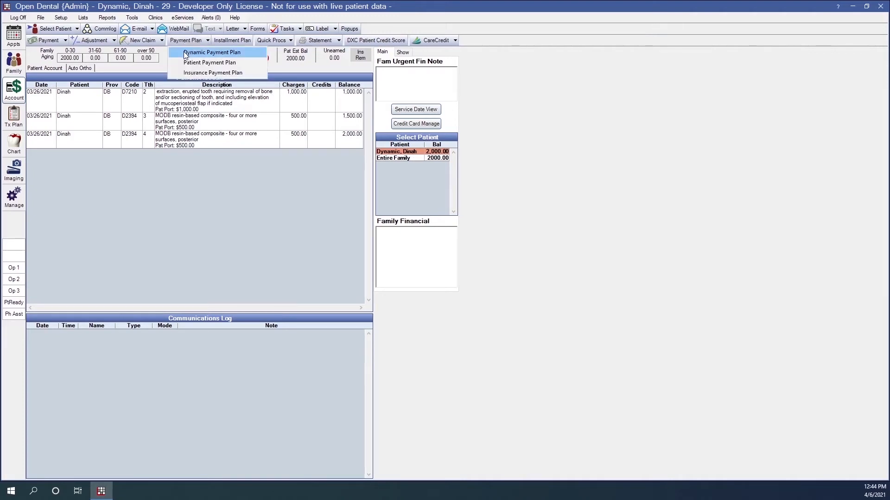
{"action": "left_click", "coordinate": [185, 54]}
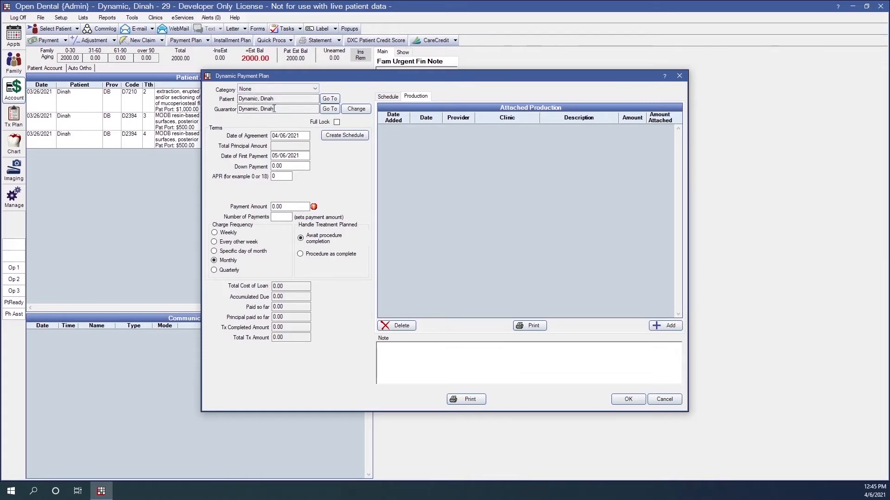
{"action": "left_click_drag", "start_coordinate": [278, 108], "coordinate": [236, 107]}
{"action": "left_click", "coordinate": [281, 110]}
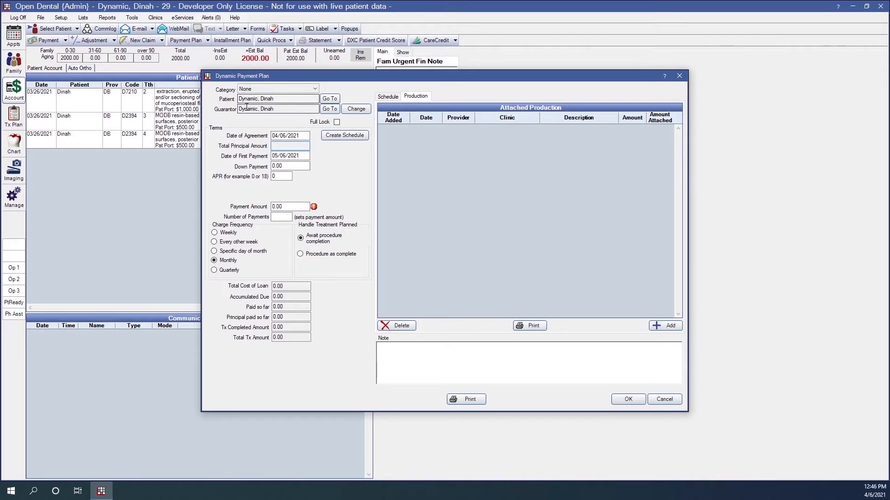
{"action": "left_click", "coordinate": [276, 146]}
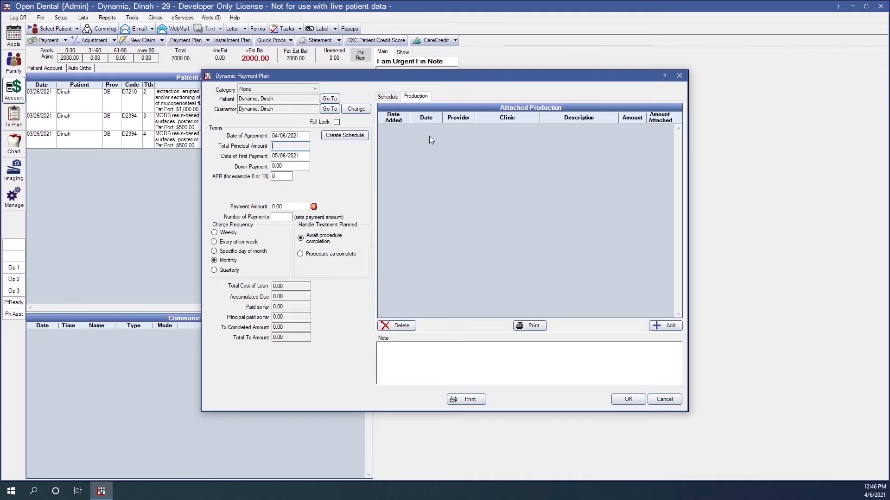
- Attach all four production items to the dynamic payment plan: D7210, both D2394 composites and the treatment-planned D2750 crown
{"action": "left_click", "coordinate": [658, 327]}
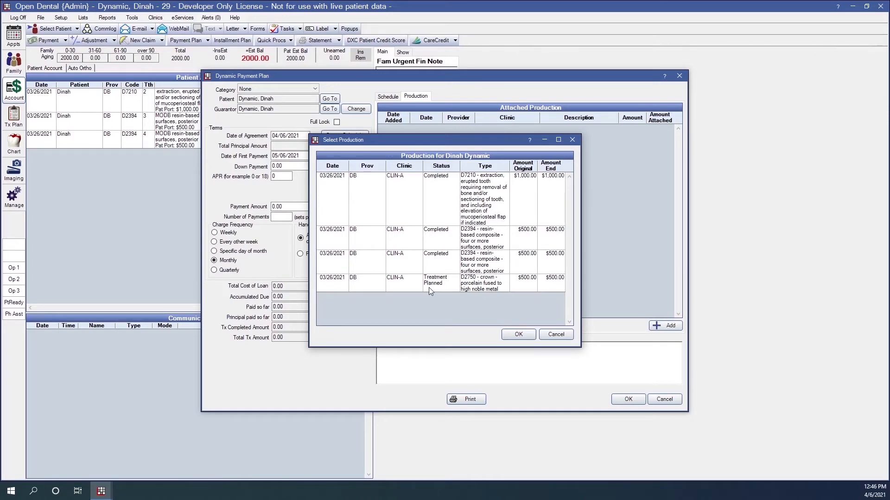
{"action": "left_click", "coordinate": [435, 215]}
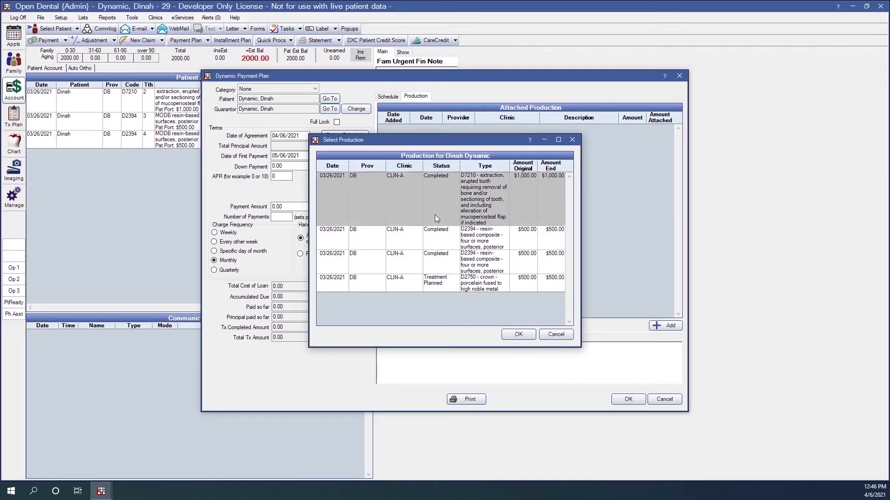
{"action": "left_click", "coordinate": [473, 286], "text": "shift"}
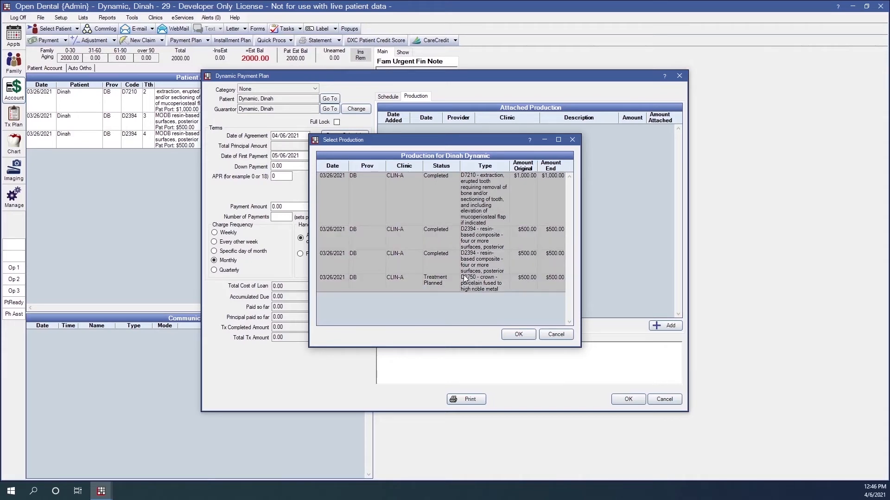
{"action": "left_click", "coordinate": [519, 334]}
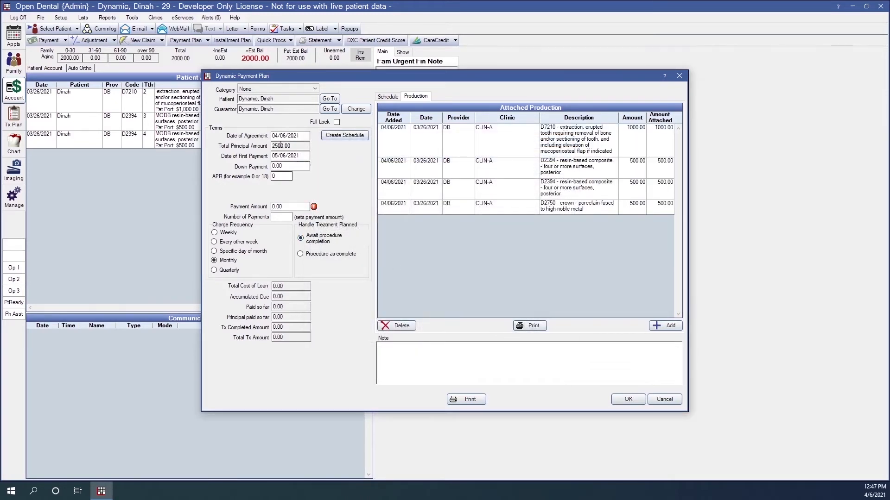
{"action": "left_click_drag", "start_coordinate": [292, 146], "coordinate": [270, 146]}
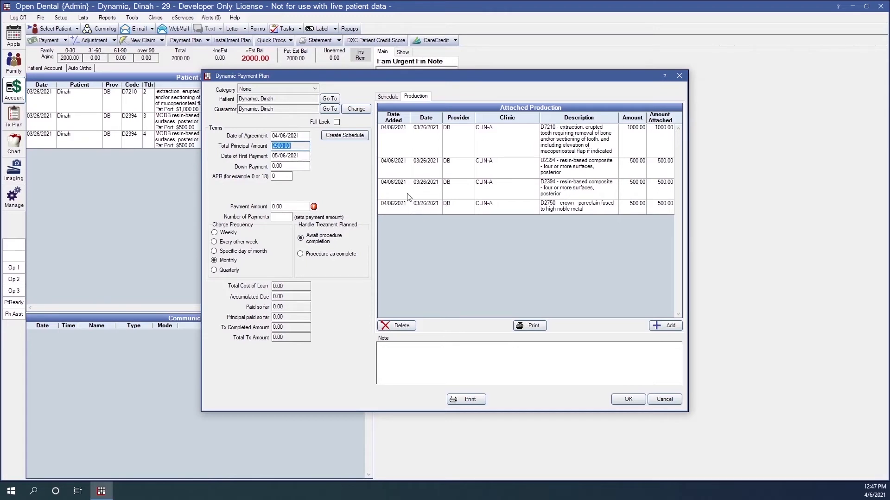
{"action": "left_click", "coordinate": [299, 146]}
- Set the dynamic payment plan's date of first payment to 05/01/2021
{"action": "left_click", "coordinate": [306, 165]}
{"action": "left_click", "coordinate": [297, 157]}
{"action": "left_click", "coordinate": [281, 156]}
{"action": "key", "text": "BackSpace"}
{"action": "type", "text": "1"}
{"action": "key", "text": "Tab"}
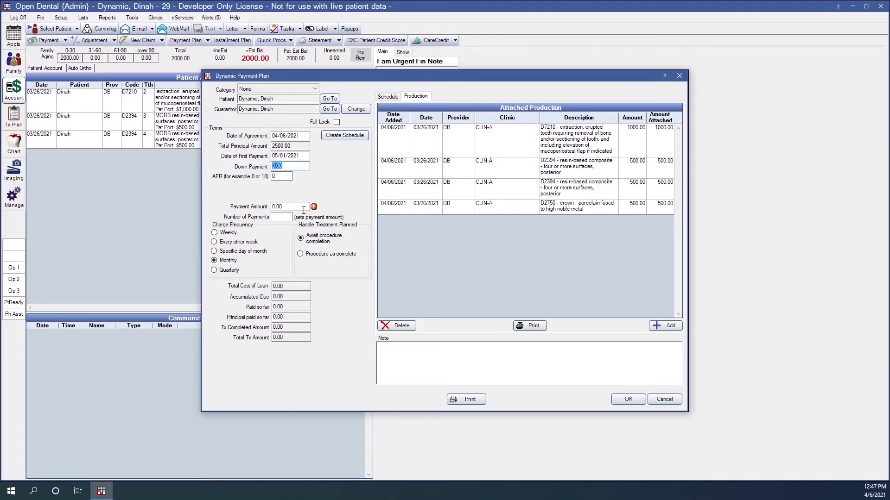
- Set the plan's down payment to 775.00 and its payment amount to 375.00
{"action": "type", "text": "775.00"}
{"action": "left_click", "coordinate": [290, 178]}
{"action": "left_click", "coordinate": [292, 206]}
{"action": "left_click_drag", "start_coordinate": [285, 207], "coordinate": [265, 207]}
{"action": "type", "text": "3"}
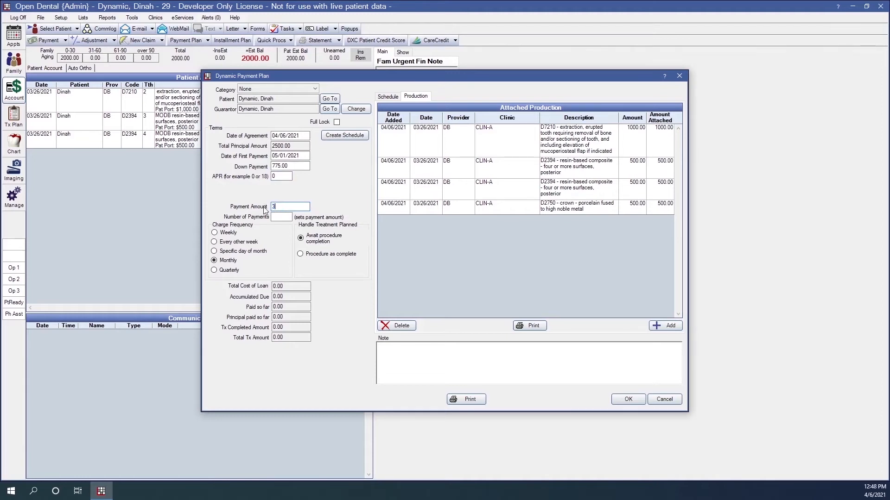
{"action": "type", "text": "75.00"}
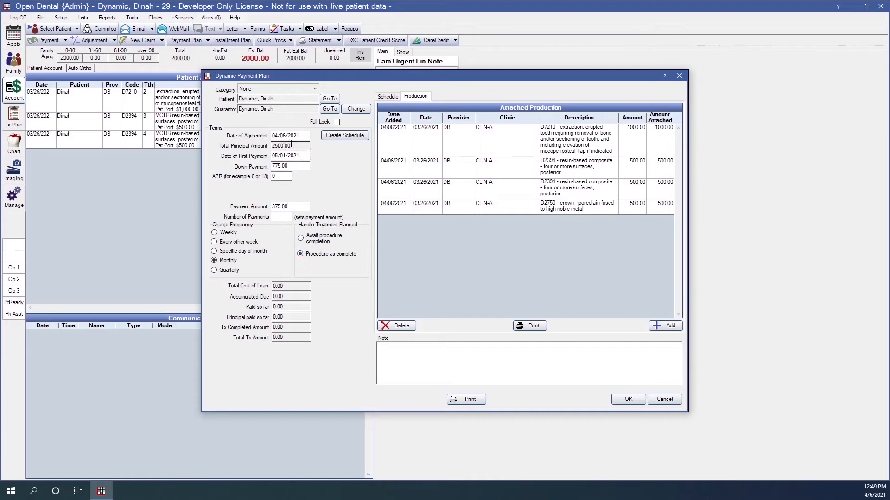
- Set treatment-planned handling to Procedure as complete after trying Await procedure completion, checking it against the attached composite and crown
{"action": "left_click_drag", "start_coordinate": [290, 145], "coordinate": [271, 147]}
{"action": "left_click", "coordinate": [301, 238]}
{"action": "left_click", "coordinate": [601, 190]}
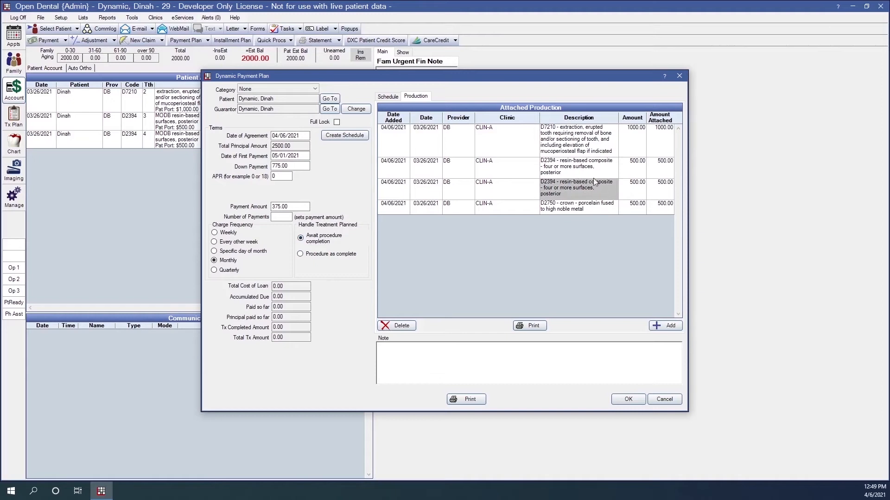
{"action": "left_click", "coordinate": [635, 190]}
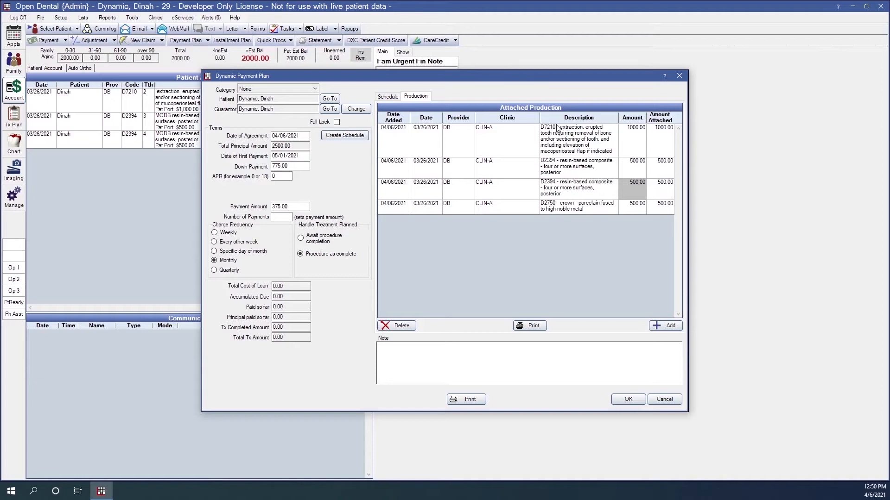
{"action": "left_click", "coordinate": [570, 212]}
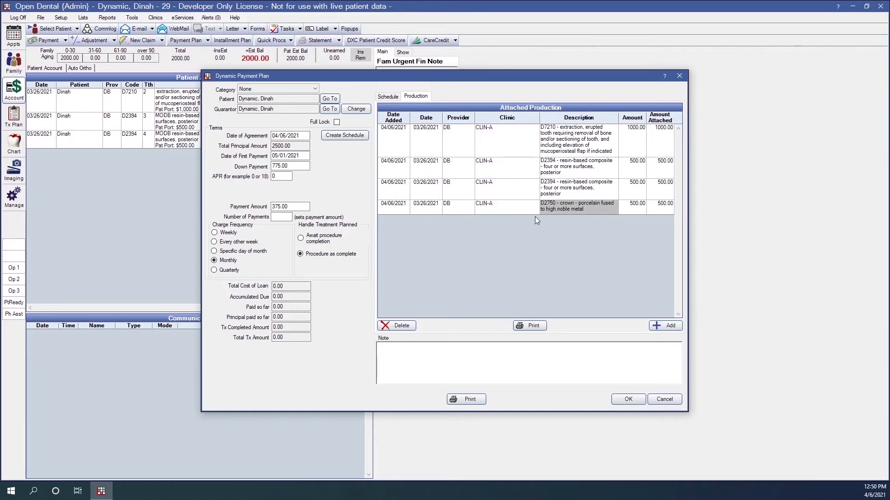
- Check the entered payment amount and down payment, and create the plan's amortization schedule
{"action": "left_click", "coordinate": [300, 207]}
{"action": "double_click", "coordinate": [301, 207]}
{"action": "left_click", "coordinate": [302, 207]}
{"action": "left_click_drag", "start_coordinate": [289, 166], "coordinate": [272, 167]}
{"action": "left_click", "coordinate": [389, 97]}
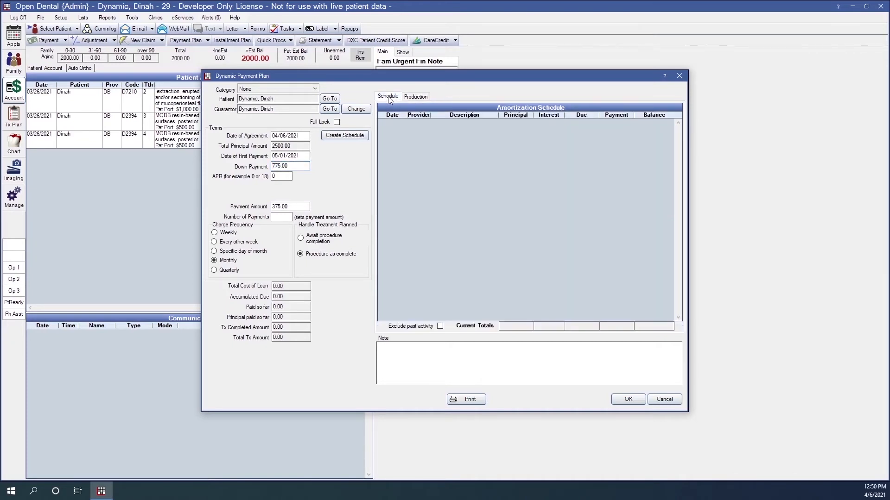
{"action": "left_click", "coordinate": [344, 140]}
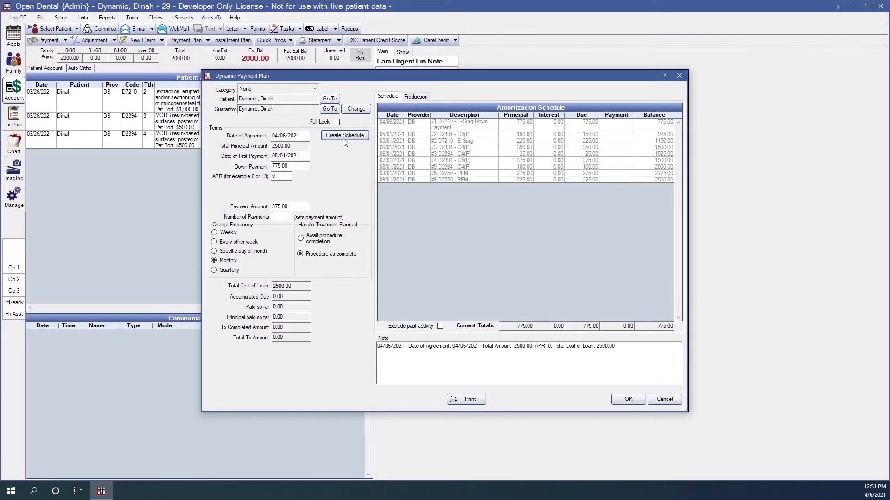
- Examine the amortization schedule charge by charge, from the D7210 down payment through the composites to the final crown charge
{"action": "left_click", "coordinate": [485, 141]}
{"action": "left_click", "coordinate": [483, 155]}
{"action": "left_click", "coordinate": [483, 173]}
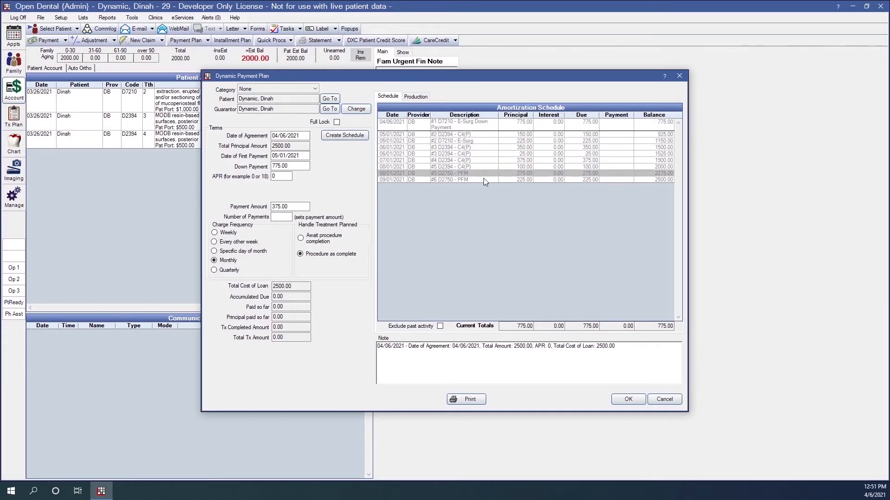
{"action": "left_click", "coordinate": [483, 179]}
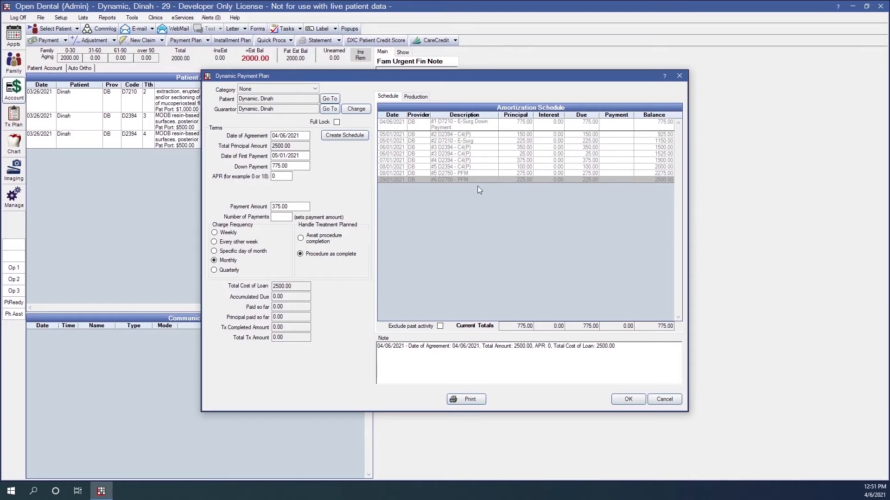
{"action": "left_click", "coordinate": [445, 128]}
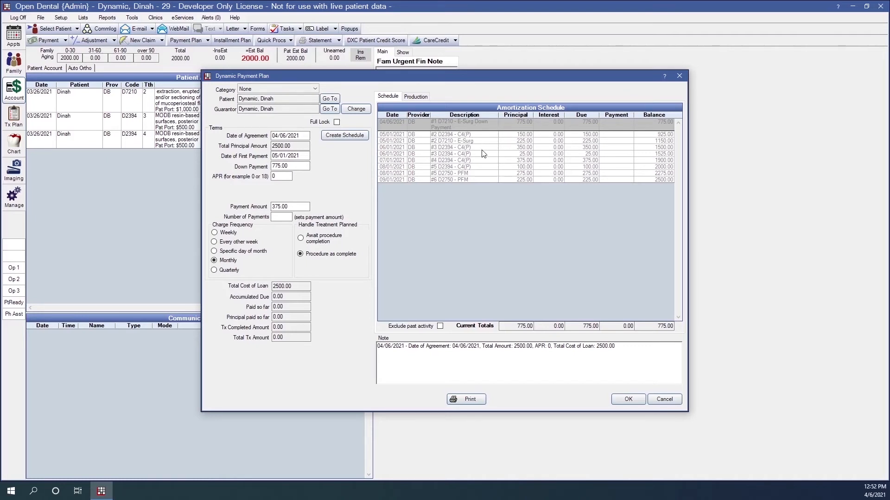
{"action": "left_click", "coordinate": [516, 137]}
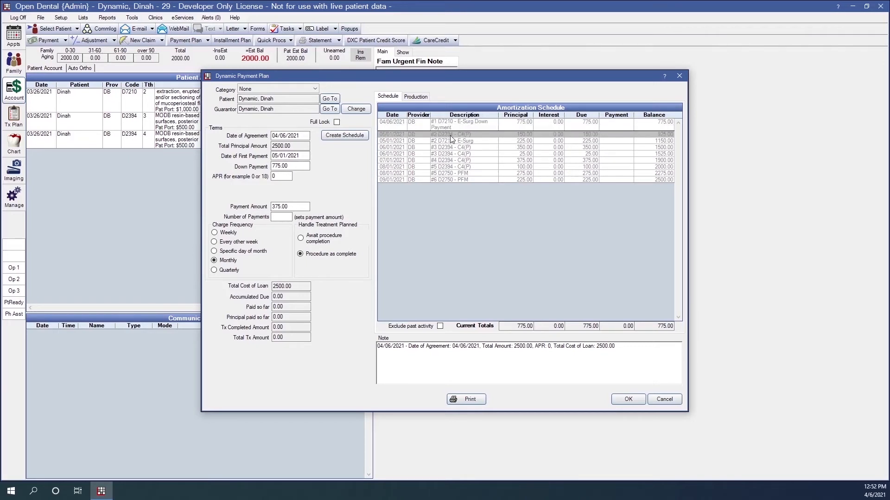
{"action": "left_click", "coordinate": [508, 140]}
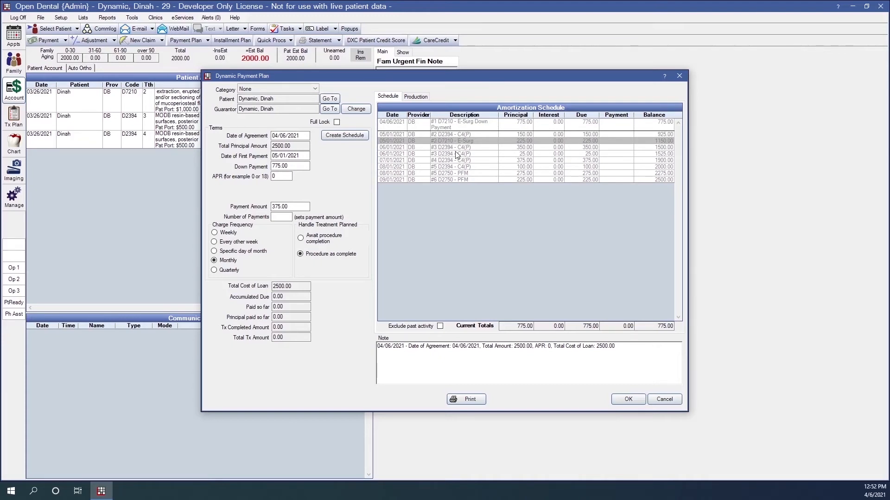
{"action": "left_click", "coordinate": [484, 155]}
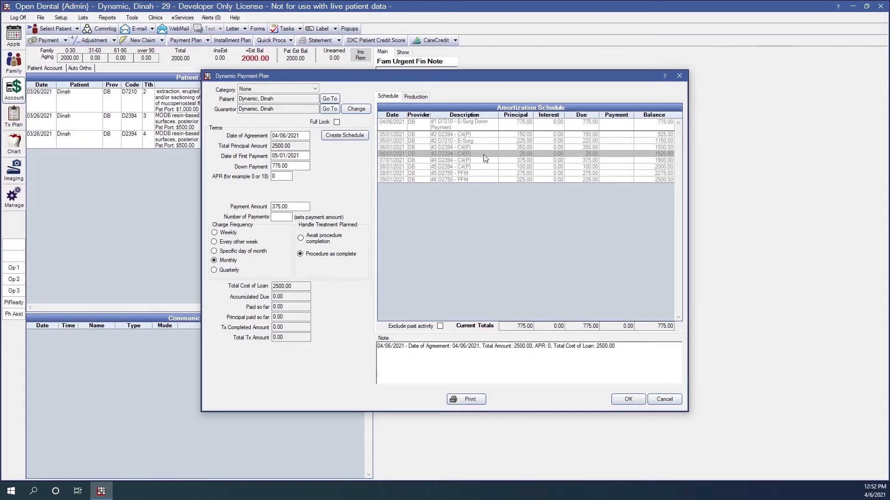
{"action": "key", "text": "Down"}
{"action": "key", "text": "Down"}
{"action": "key", "text": "Down"}
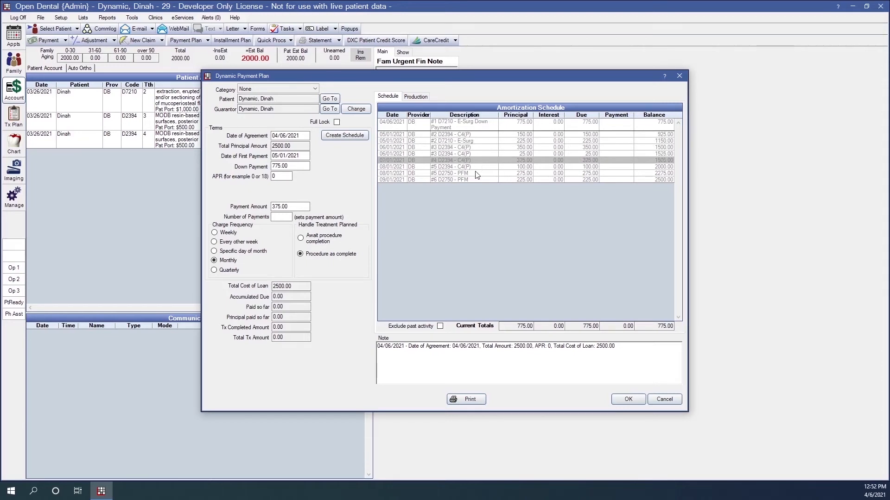
{"action": "left_click", "coordinate": [469, 182]}
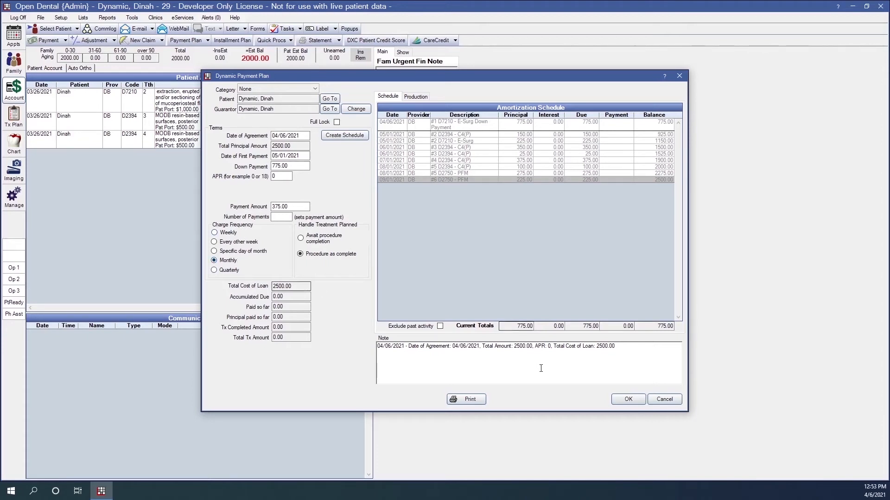
- Review the generated terms note and save the dynamic payment plan
{"action": "left_click_drag", "start_coordinate": [616, 346], "coordinate": [378, 347]}
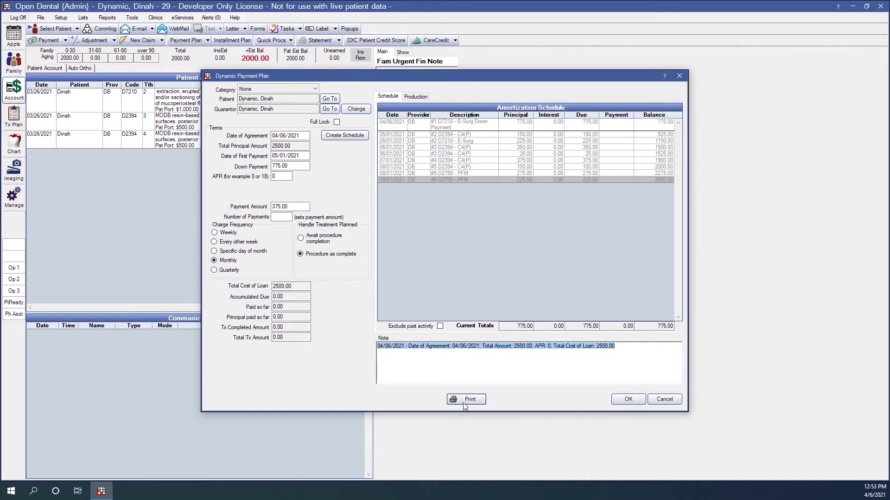
{"action": "left_click", "coordinate": [628, 400]}
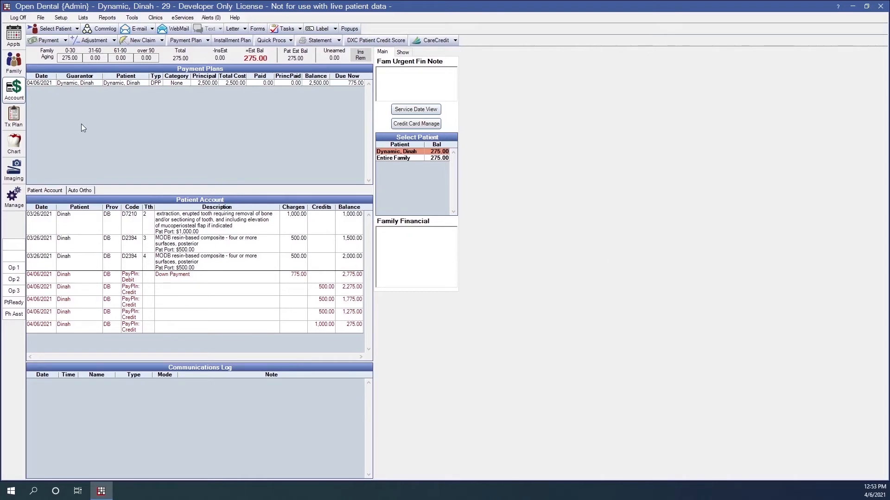
- Record a 775.00 Cash payment for the down payment, checking its split against the D7210 payment plan charge
{"action": "left_click", "coordinate": [47, 40]}
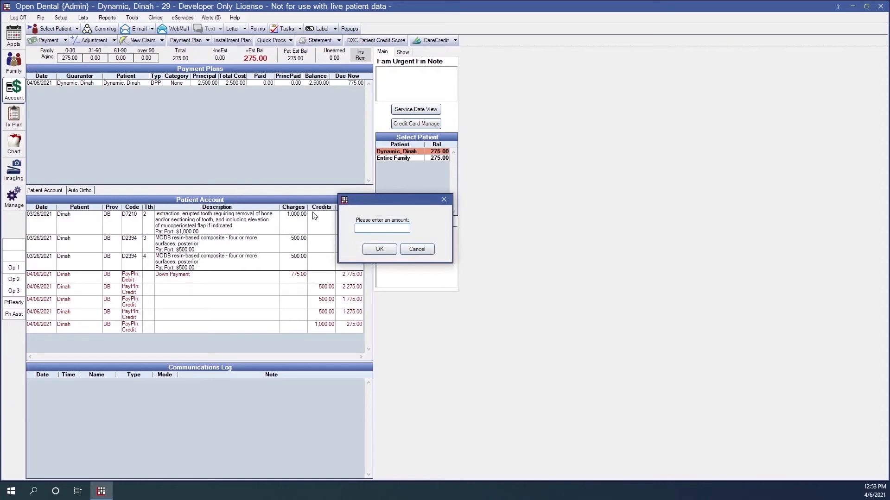
{"action": "type", "text": "775"}
{"action": "type", "text": "00"}
{"action": "left_click", "coordinate": [366, 249]}
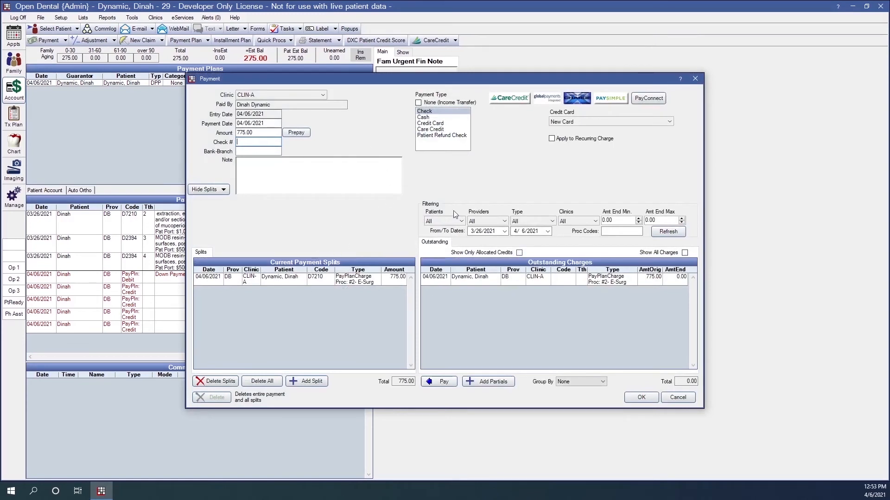
{"action": "left_click", "coordinate": [317, 282]}
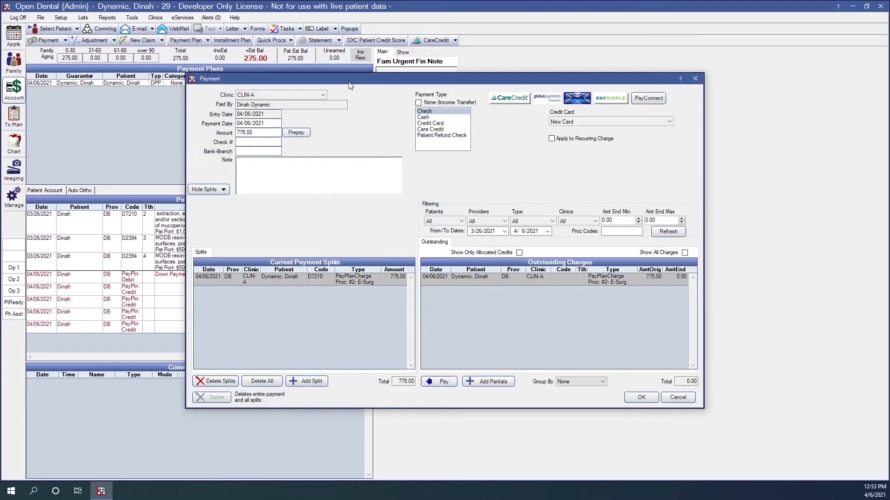
{"action": "mouse_move", "coordinate": [350, 85]}
{"action": "left_mouse_down"}
{"action": "mouse_move", "coordinate": [353, 102]}
{"action": "mouse_move", "coordinate": [362, 95]}
{"action": "mouse_move", "coordinate": [355, 70]}
{"action": "left_mouse_up"}
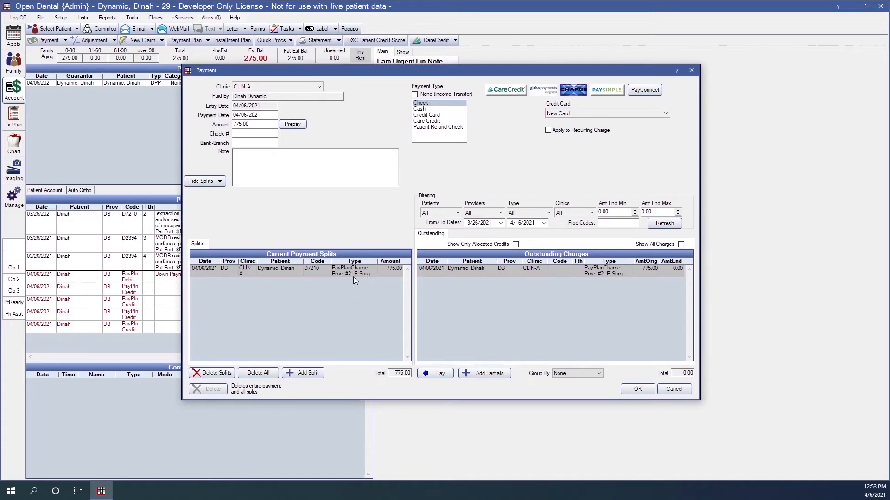
{"action": "left_click", "coordinate": [451, 107]}
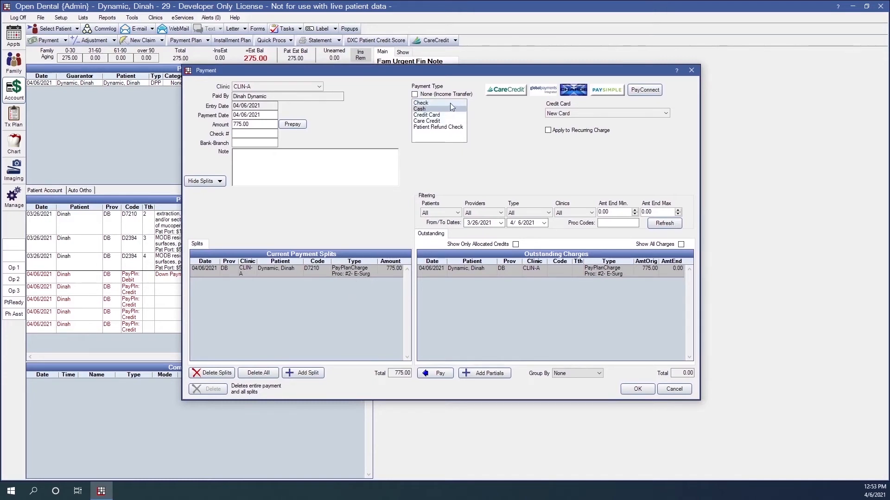
{"action": "left_click", "coordinate": [645, 392]}
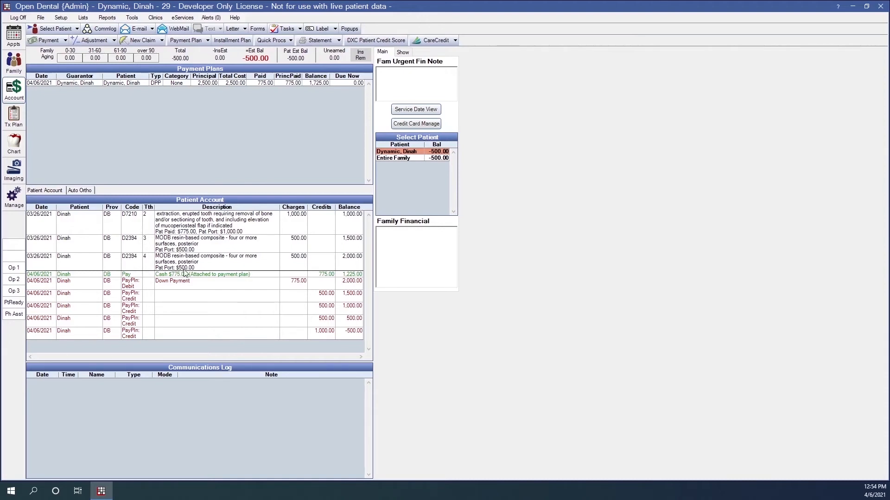
- Reopen the dynamic payment plan, unlock its terms and remove the D2750 crown from the attached production
{"action": "double_click", "coordinate": [190, 83]}
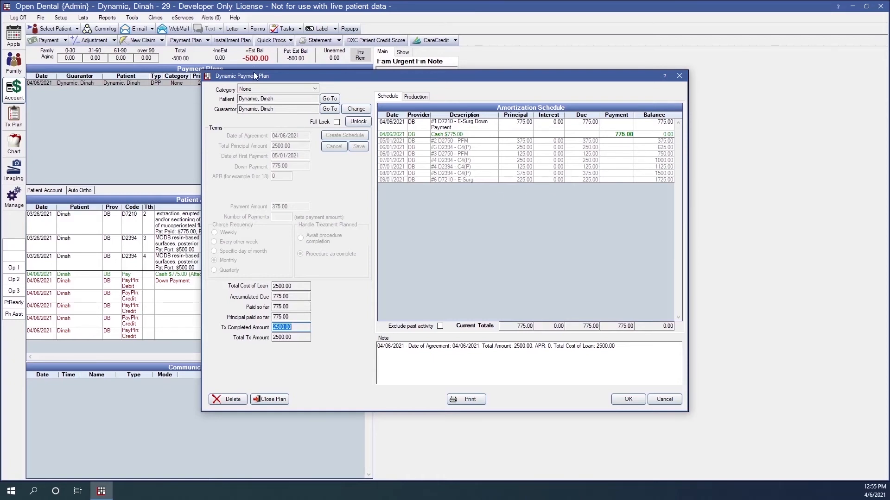
{"action": "left_click", "coordinate": [365, 125]}
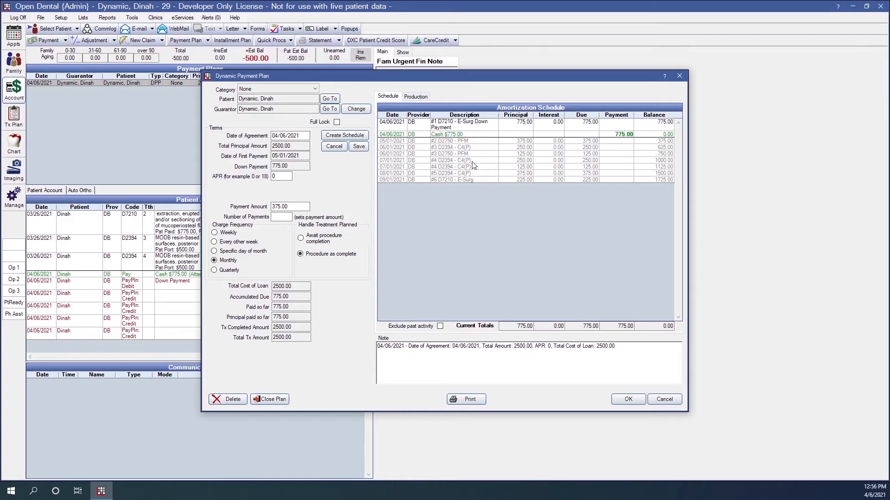
{"action": "left_click", "coordinate": [415, 97]}
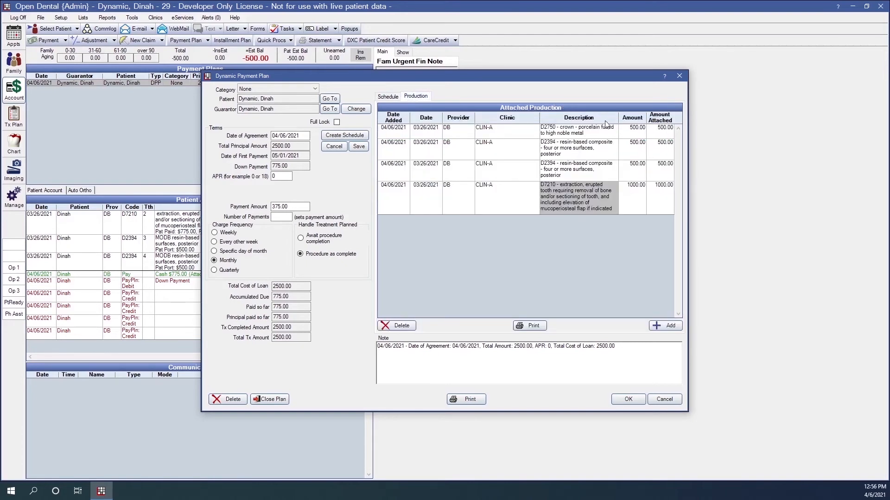
{"action": "left_click", "coordinate": [553, 136]}
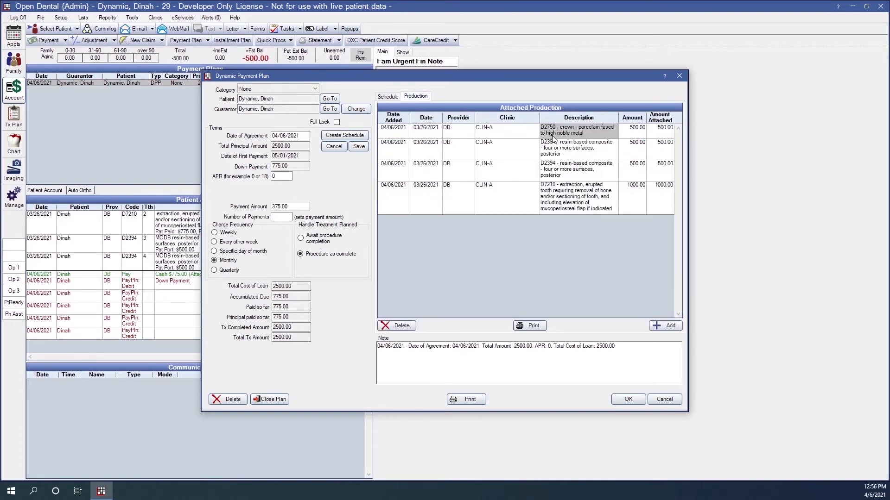
{"action": "left_click", "coordinate": [385, 330]}
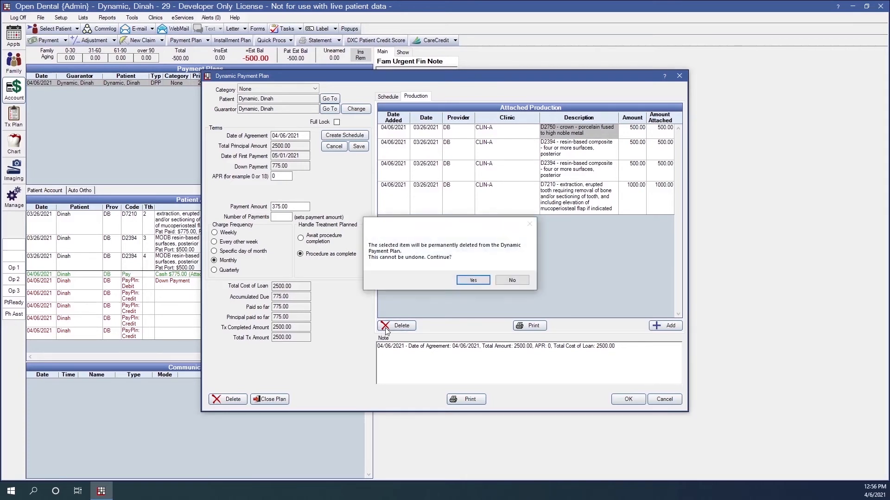
{"action": "left_click", "coordinate": [473, 281]}
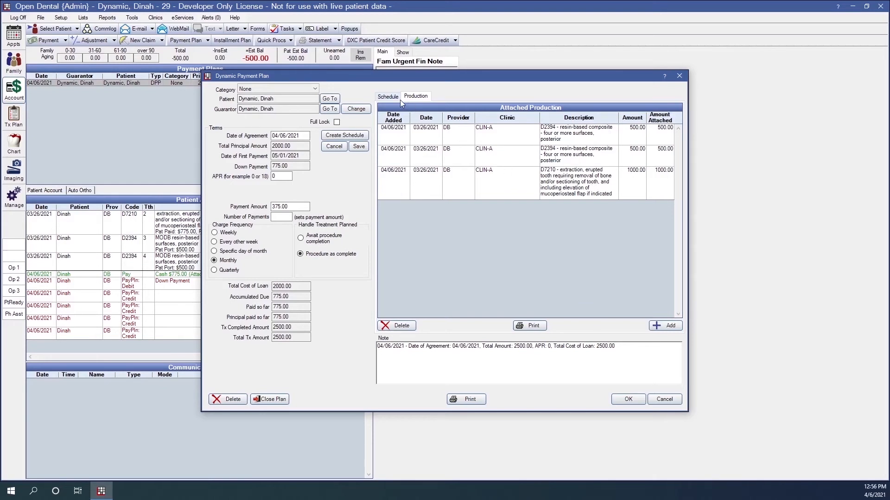
- Examine the amortization schedule without the crown, comparing the remaining charges with the down payment and its cash payment
{"action": "left_click", "coordinate": [388, 98]}
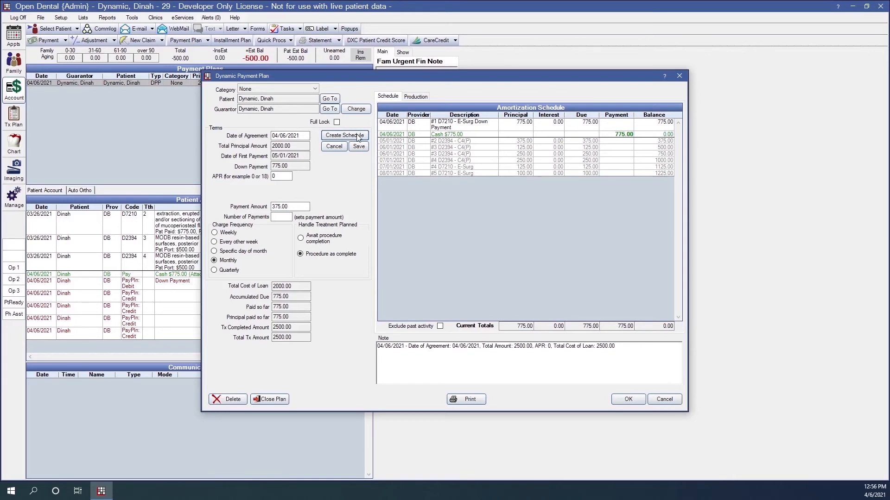
{"action": "left_click", "coordinate": [400, 141]}
{"action": "left_click", "coordinate": [409, 173]}
{"action": "left_click", "coordinate": [431, 142]}
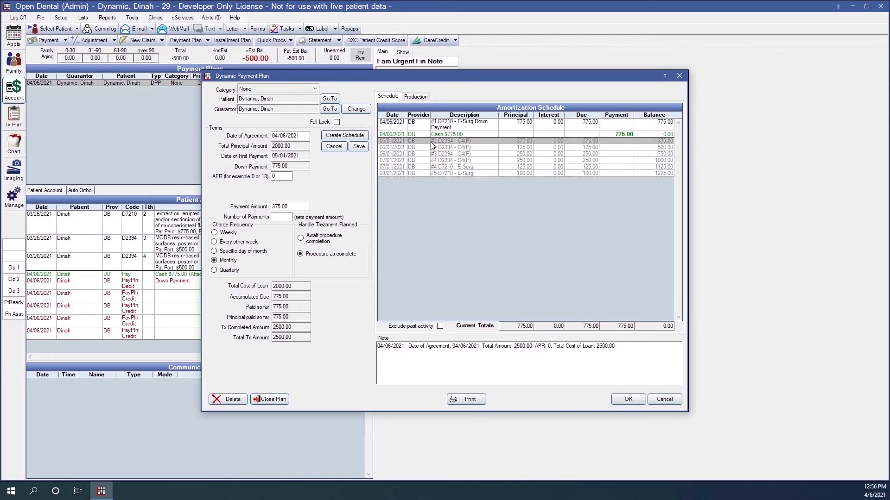
{"action": "left_click", "coordinate": [436, 173]}
{"action": "left_click", "coordinate": [433, 130]}
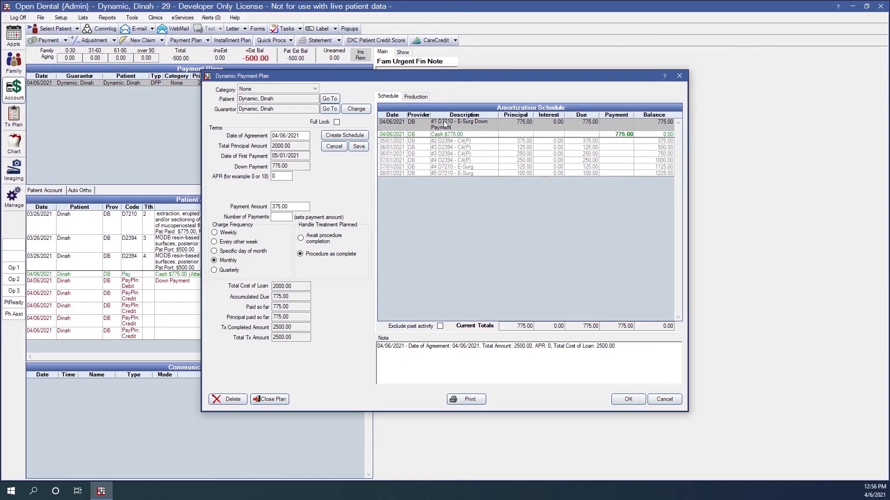
{"action": "left_click", "coordinate": [475, 134]}
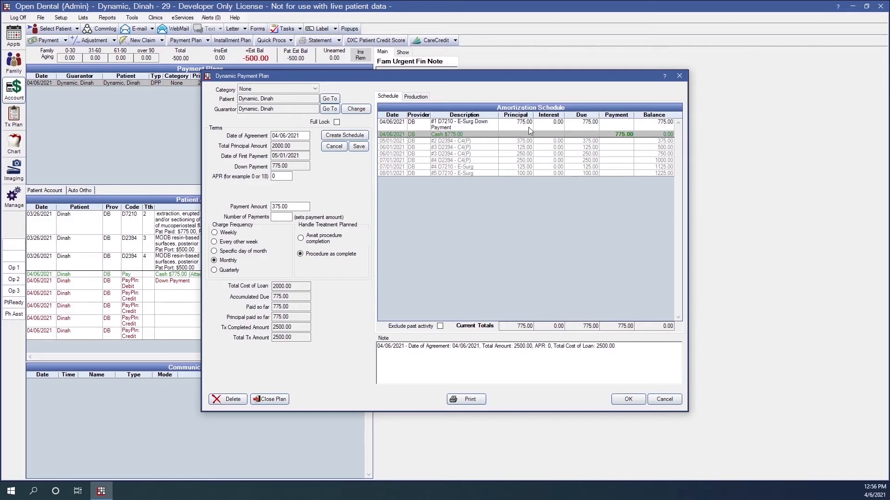
{"action": "left_click", "coordinate": [586, 124]}
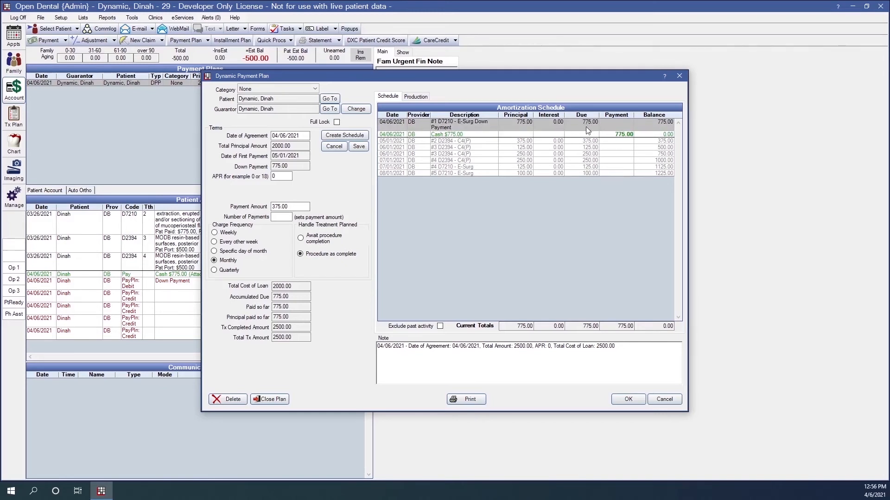
{"action": "left_click", "coordinate": [617, 134]}
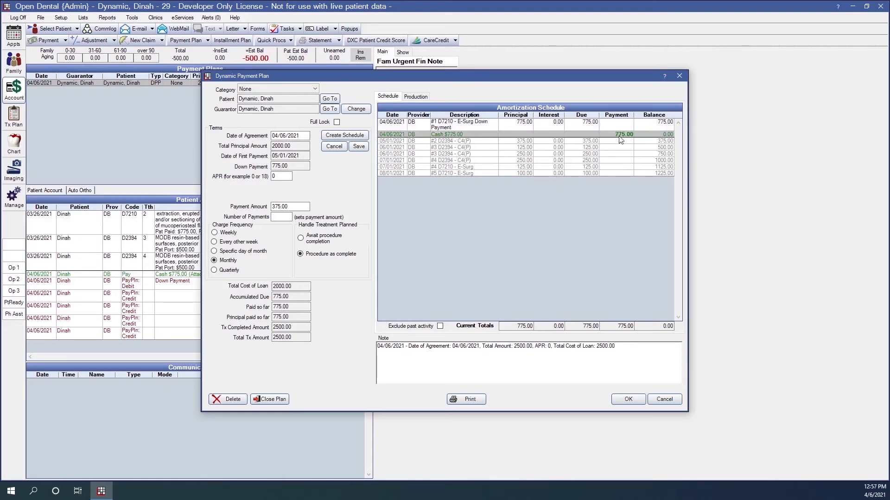
- Check the running balances of the upcoming charges in the amortization schedule and save the dynamic payment plan
{"action": "left_click", "coordinate": [662, 141]}
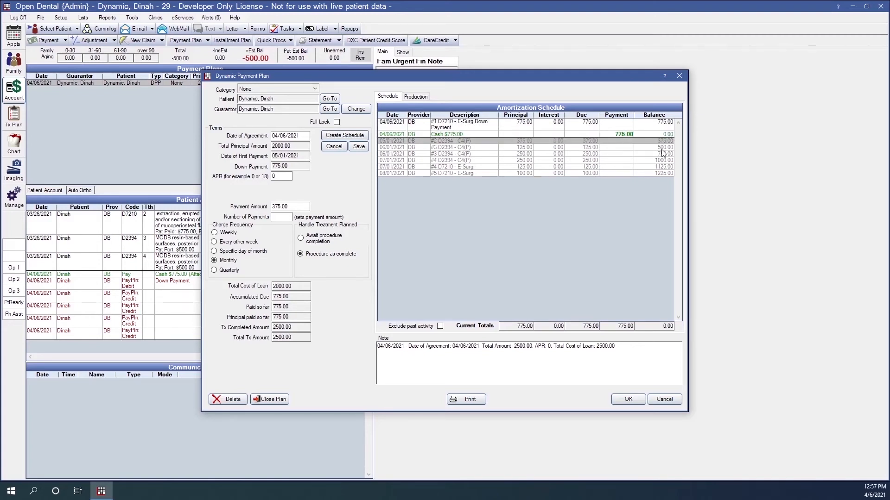
{"action": "left_click_drag", "start_coordinate": [663, 154], "coordinate": [656, 172]}
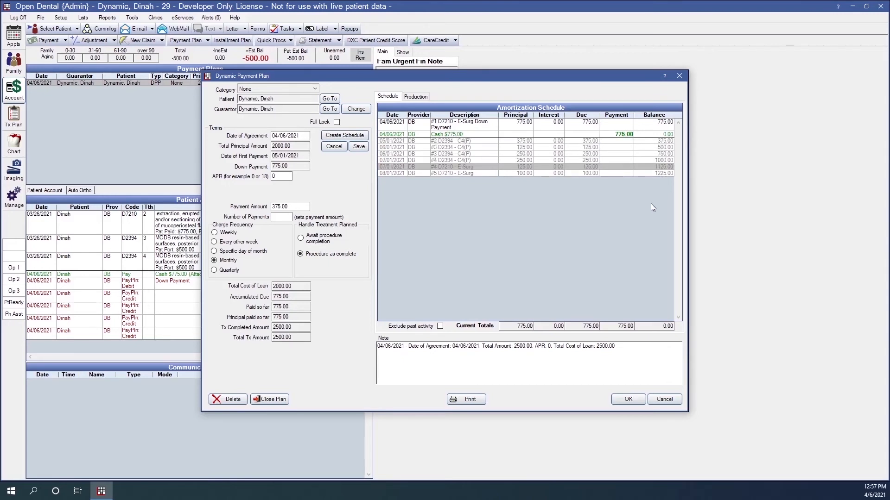
{"action": "left_click", "coordinate": [630, 401]}
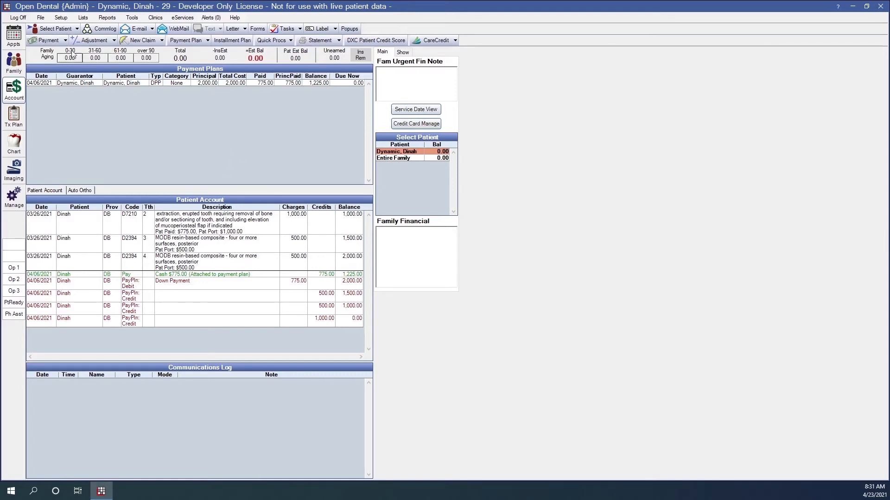
- Switch to the account of the third patient in the patient list and select the existing patient payment plan
{"action": "left_click", "coordinate": [59, 30]}
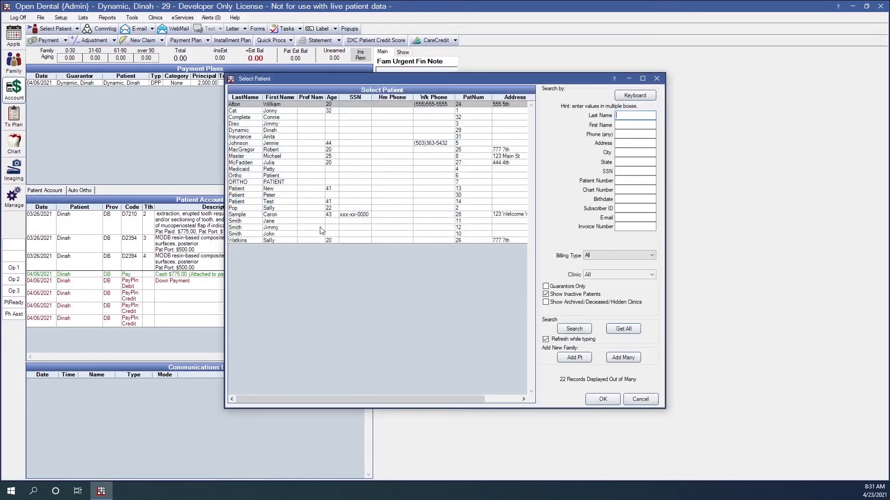
{"action": "double_click", "coordinate": [275, 118]}
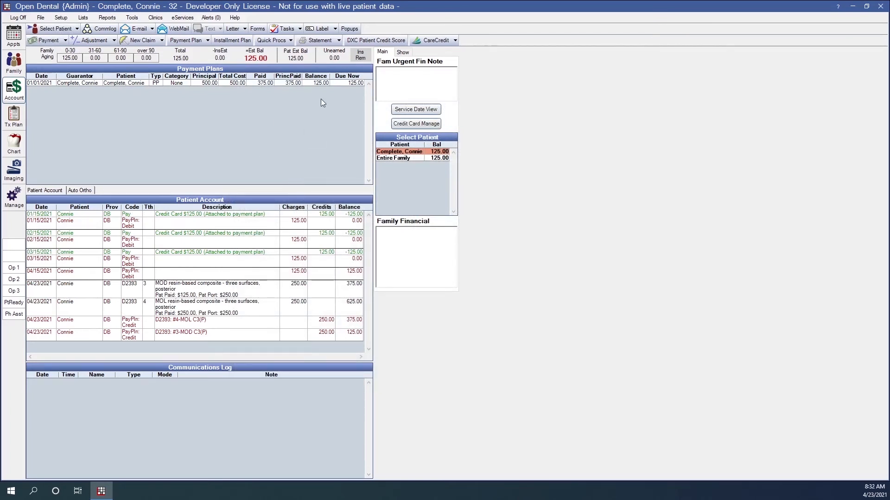
{"action": "left_click", "coordinate": [334, 84]}
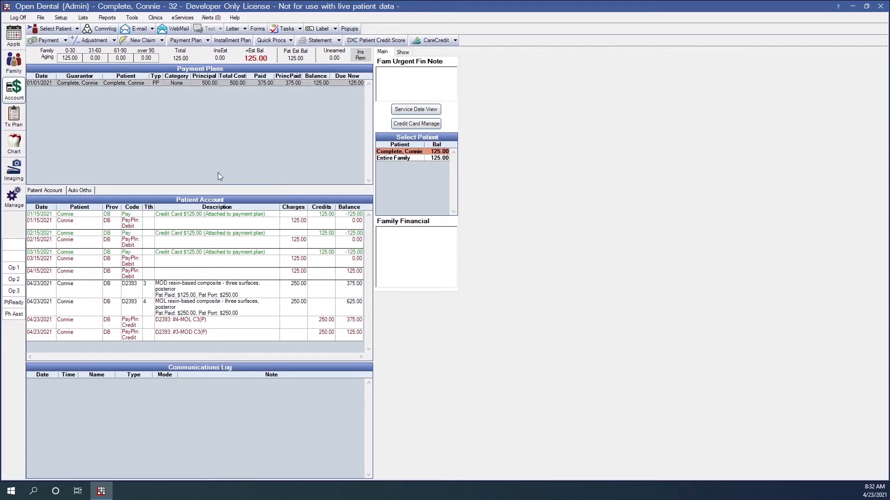
- Record a 125.00 Check payment split to the outstanding 04/15/2021 payment plan charge
{"action": "left_click", "coordinate": [46, 40]}
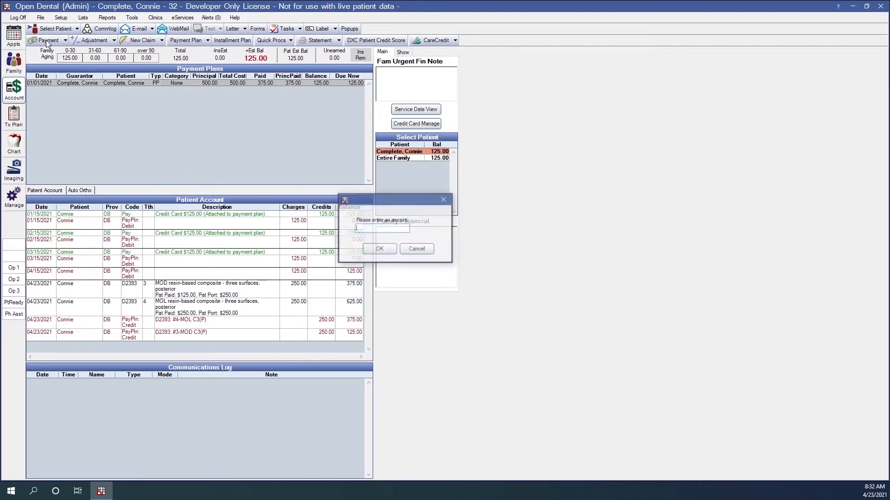
{"action": "type", "text": "125.00"}
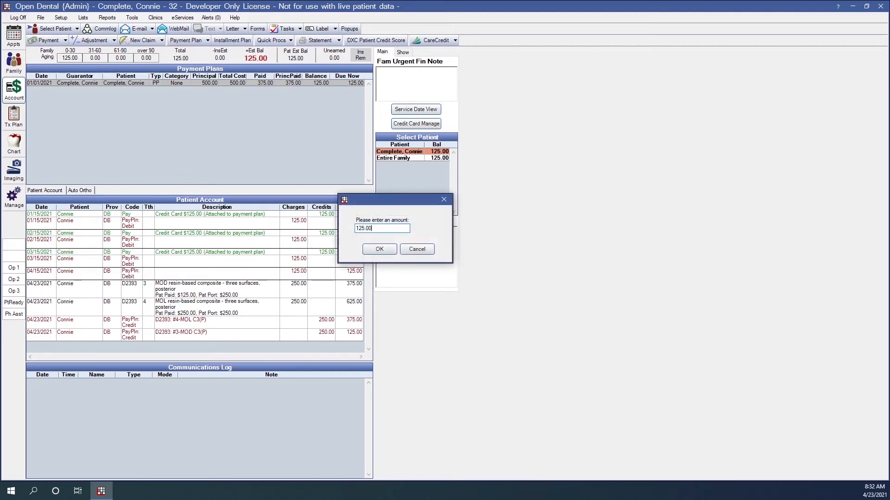
{"action": "left_click", "coordinate": [371, 249]}
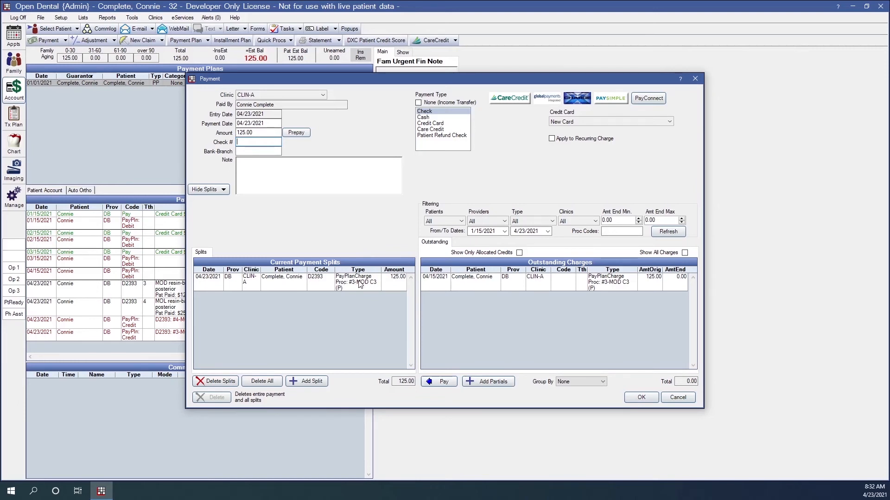
{"action": "left_click", "coordinate": [637, 399]}
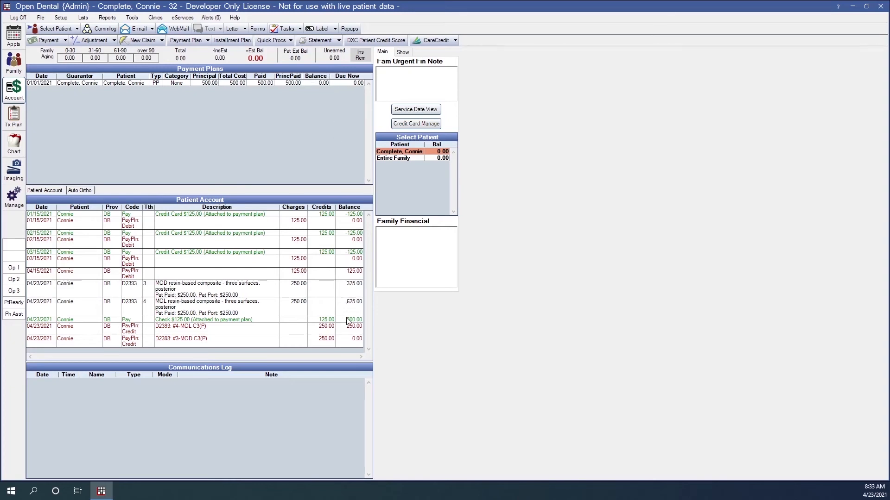
- Open the patient payment plan and compare each scheduled charge with its payment in the amortization schedule
{"action": "double_click", "coordinate": [204, 84]}
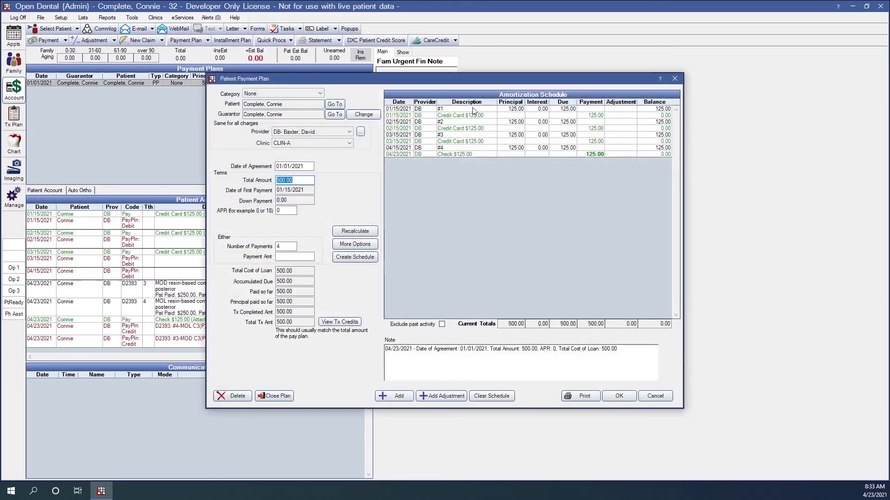
{"action": "left_click", "coordinate": [538, 111]}
{"action": "left_click", "coordinate": [539, 116]}
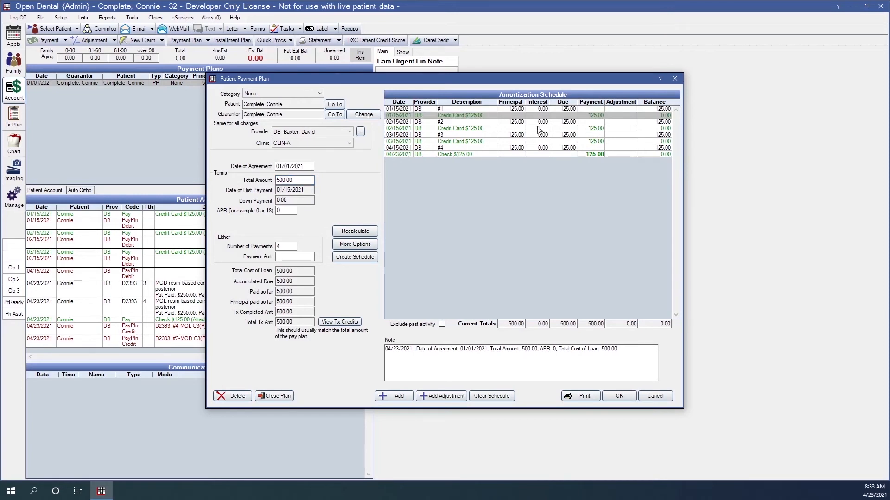
{"action": "left_click", "coordinate": [537, 122]}
{"action": "left_click", "coordinate": [537, 129]}
{"action": "left_click", "coordinate": [537, 135]}
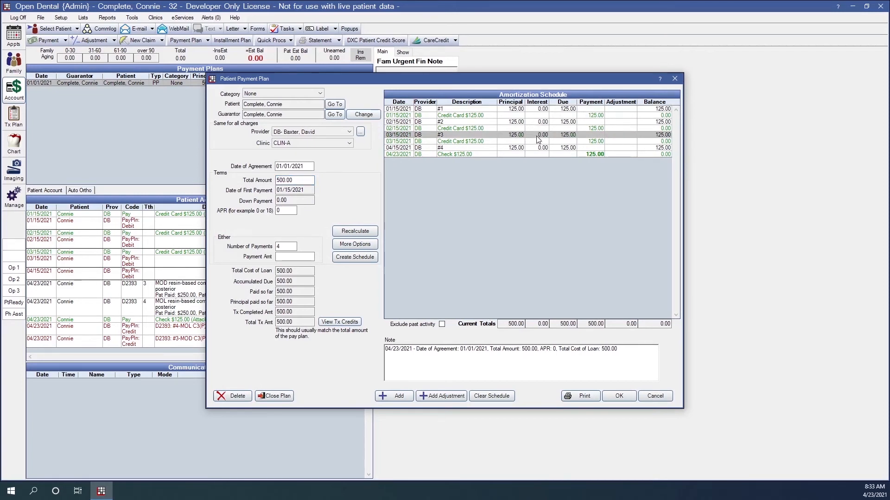
{"action": "left_click", "coordinate": [538, 142]}
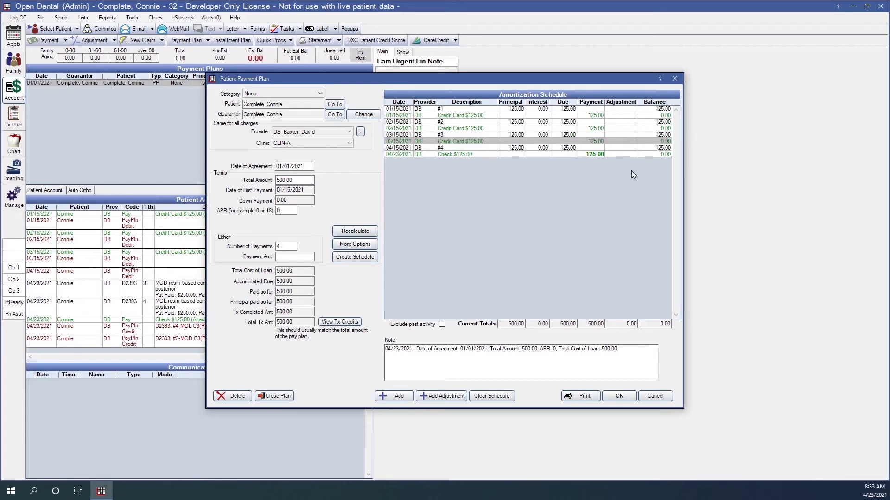
{"action": "left_click", "coordinate": [662, 154]}
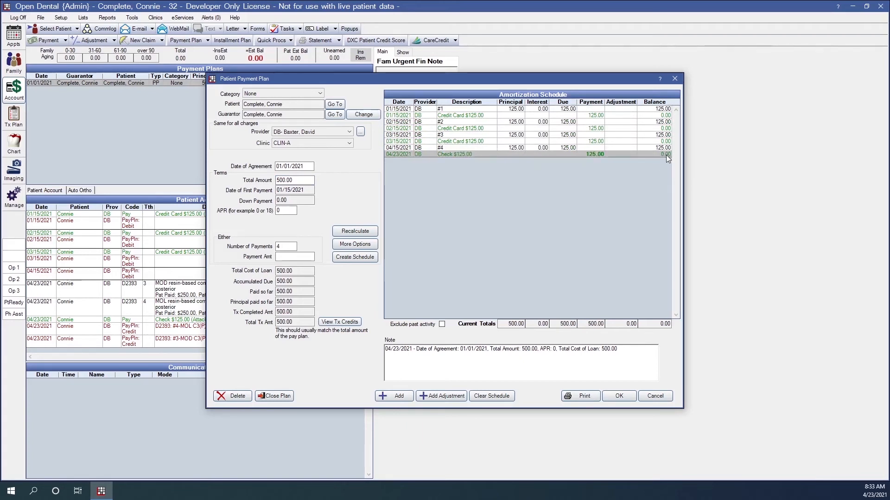
- Check the plan's current total balance and close out the patient payment plan
{"action": "left_click_drag", "start_coordinate": [659, 324], "coordinate": [674, 324]}
{"action": "left_click", "coordinate": [660, 323]}
{"action": "left_click_drag", "start_coordinate": [661, 324], "coordinate": [668, 323]}
{"action": "left_click", "coordinate": [274, 399]}
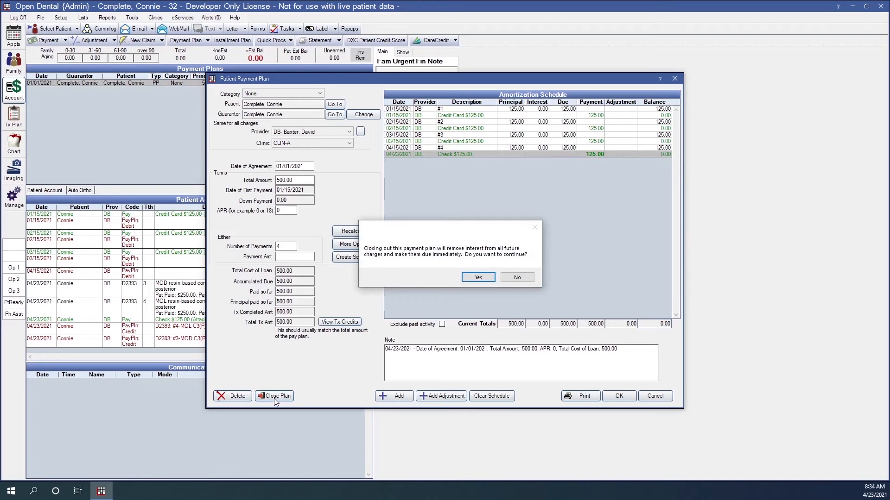
{"action": "left_click", "coordinate": [474, 280]}
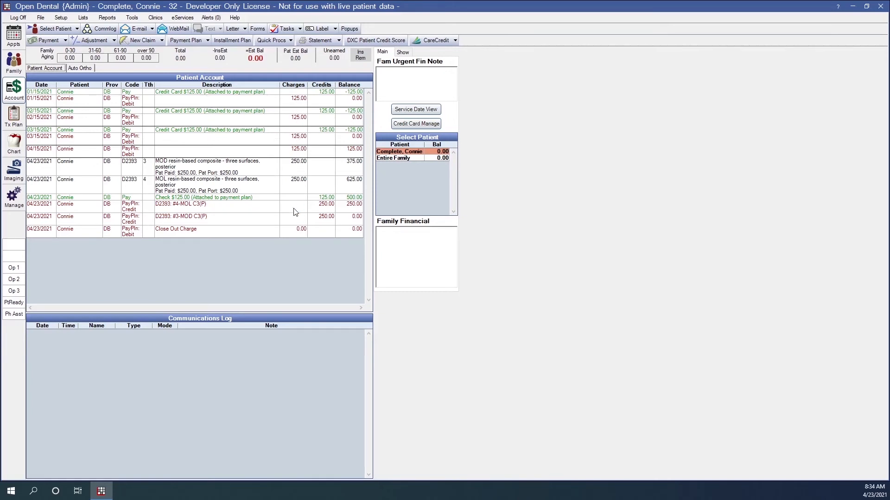
- Show completed payment plans in the account and view the closed plan's schedule without reopening it for editing
{"action": "double_click", "coordinate": [306, 212]}
{"action": "left_click", "coordinate": [403, 54]}
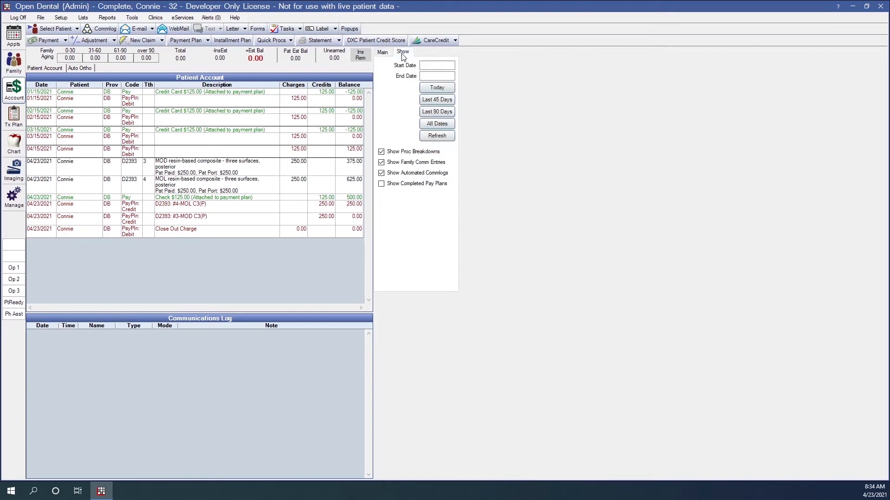
{"action": "left_click", "coordinate": [380, 186]}
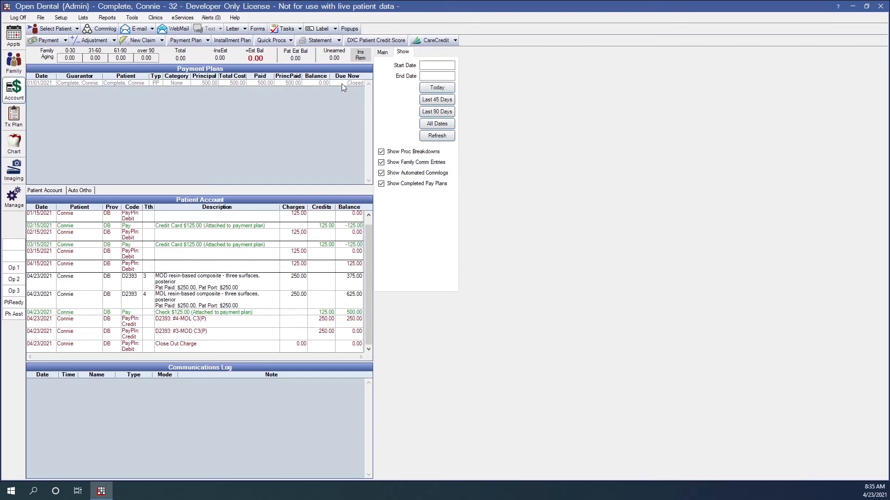
{"action": "double_click", "coordinate": [225, 82]}
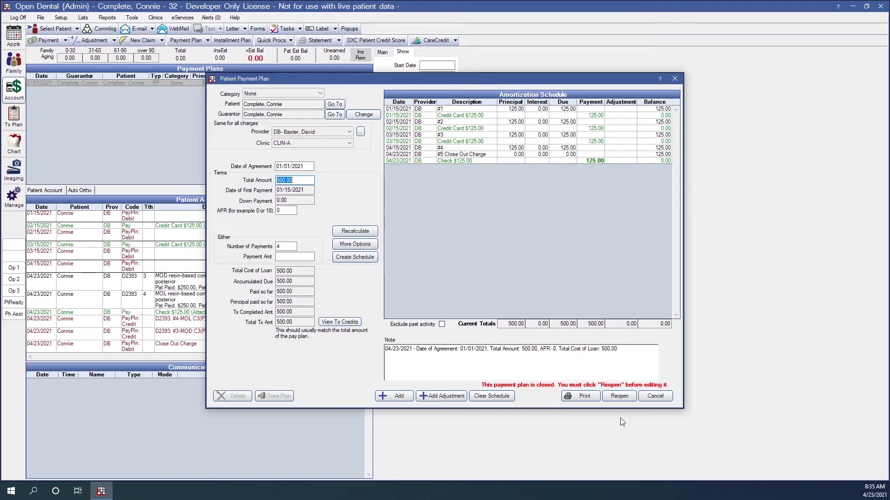
{"action": "left_click", "coordinate": [648, 396]}
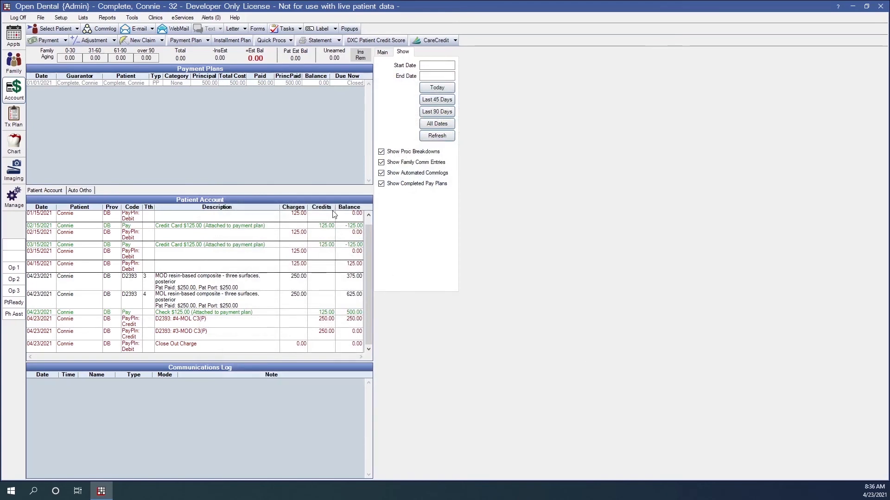
- Hide completed payment plans and return to the account's main information
{"action": "left_click", "coordinate": [382, 184]}
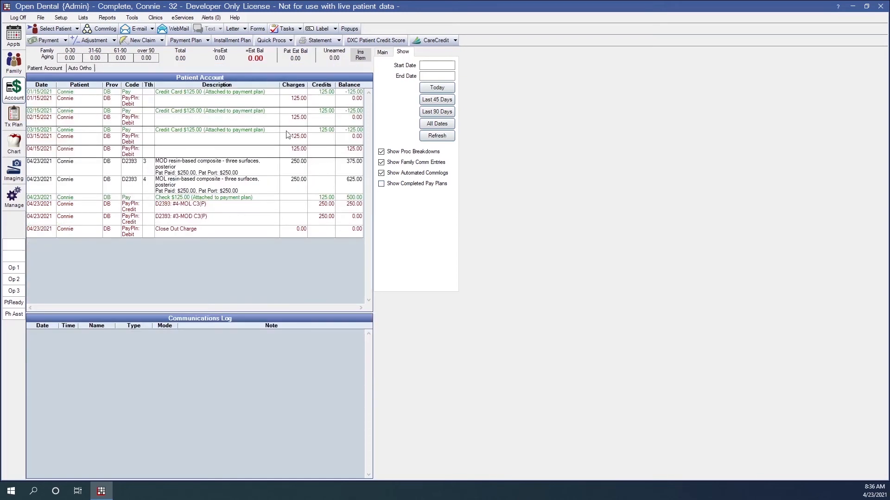
{"action": "left_click", "coordinate": [388, 52]}
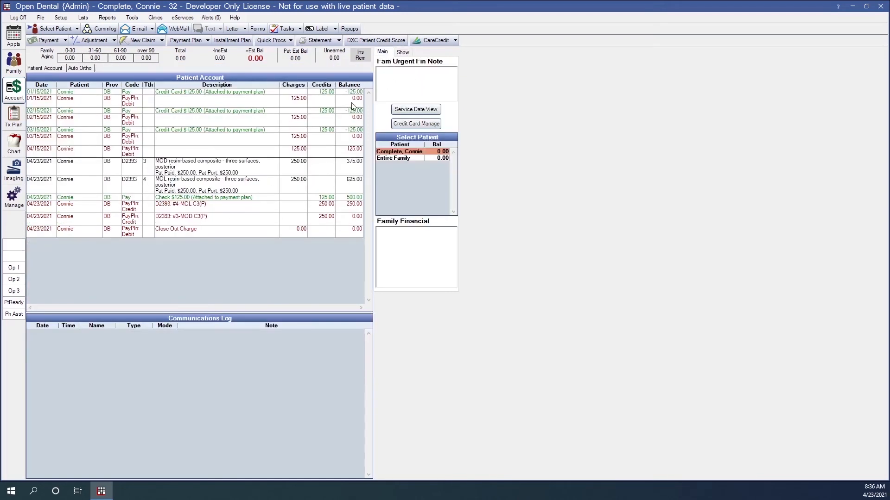